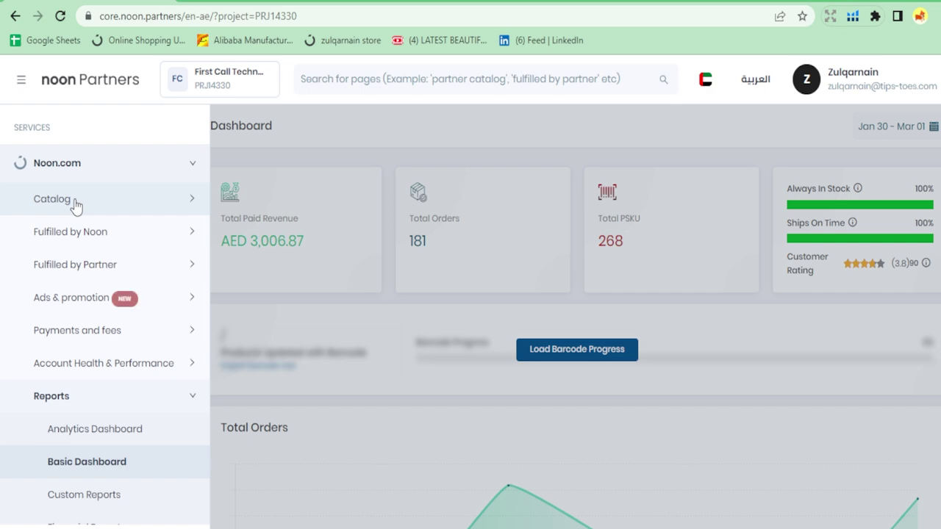
- Open the partner catalog and search it for TT-284
left_click(75, 204)
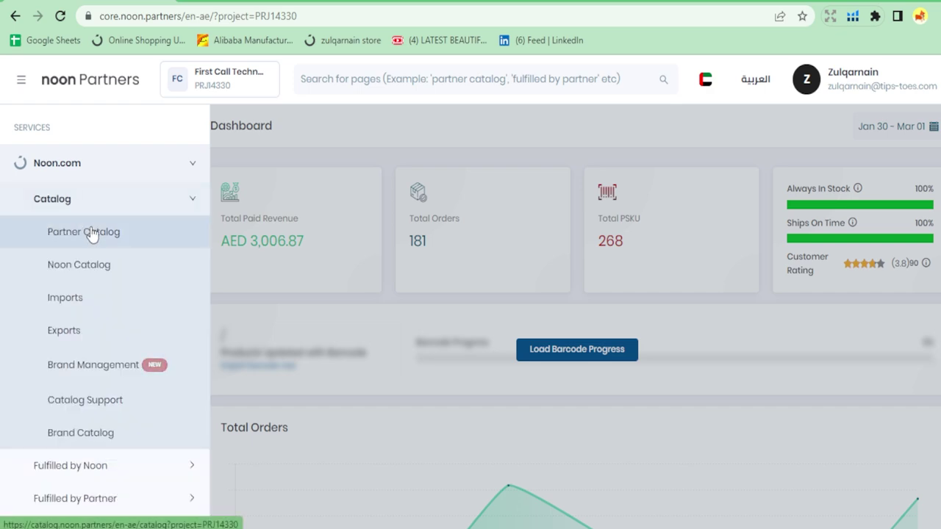
left_click(91, 233)
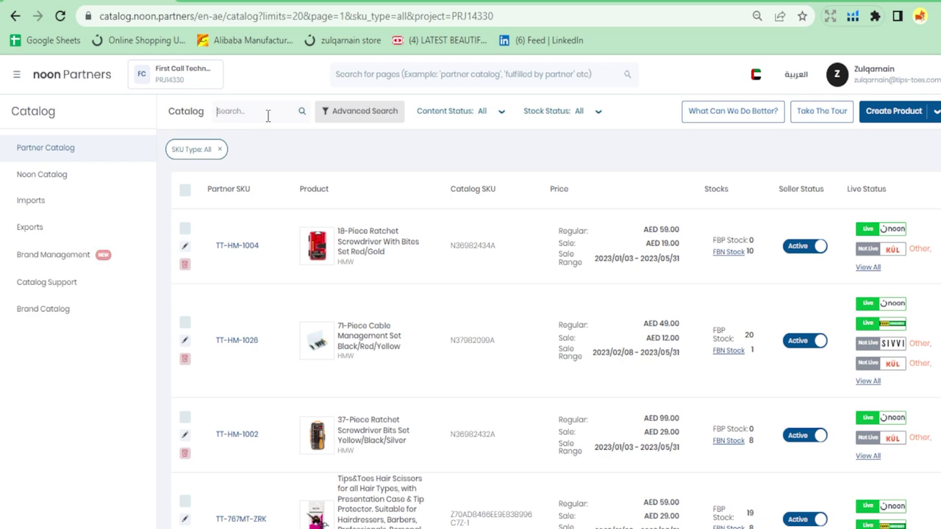
left_click(268, 115)
type("TT-284")
key("Return")
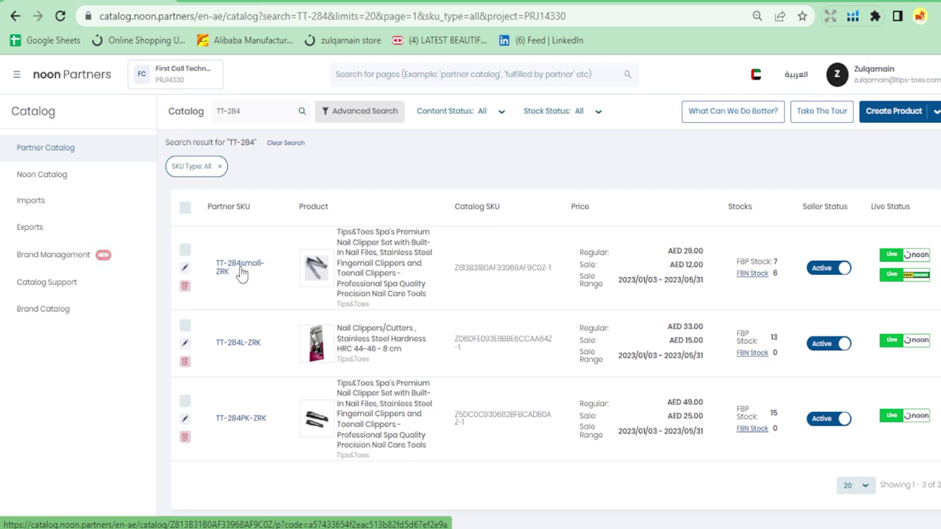
- Remove the SKU Type filter and open the size options of product TT-284small-ZRK
left_click(221, 167)
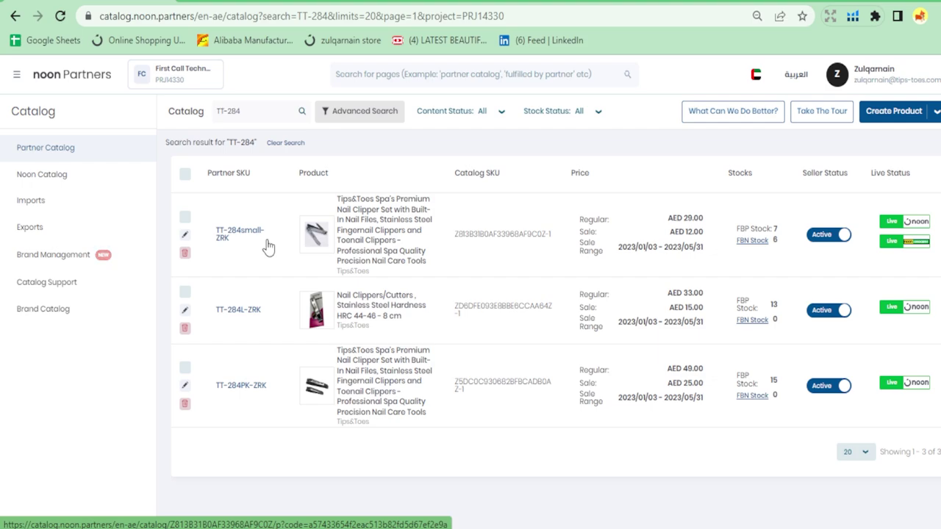
left_click(248, 235)
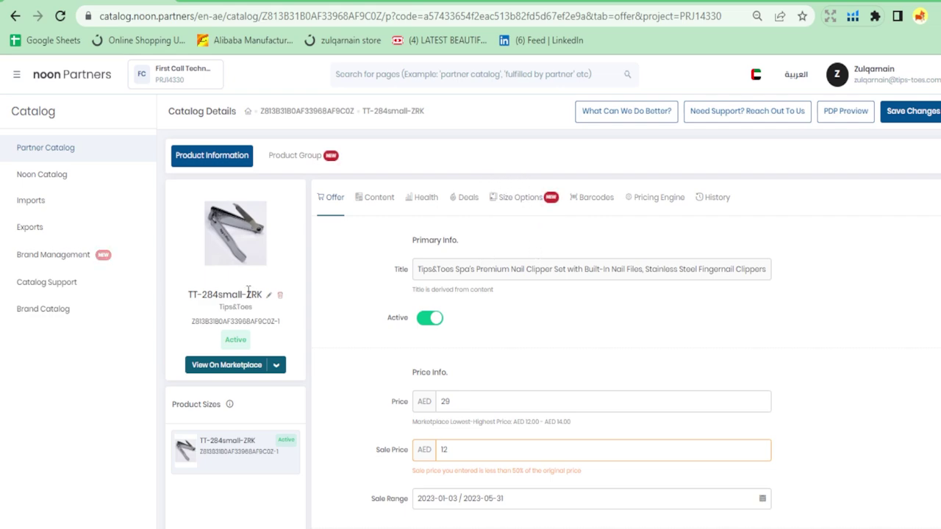
left_click(504, 198)
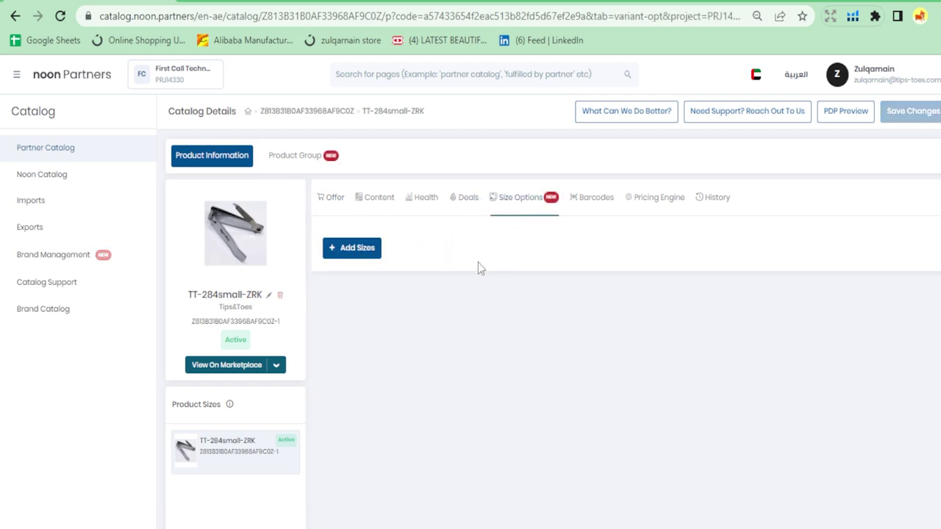
- Add a seller size S with S in both English and Arabic, and save it
left_click(365, 252)
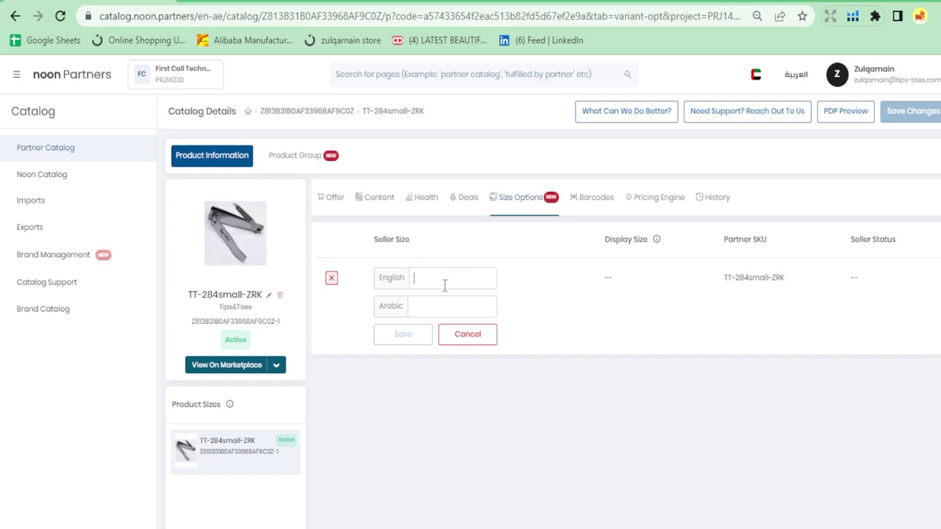
left_click(441, 310)
type("S")
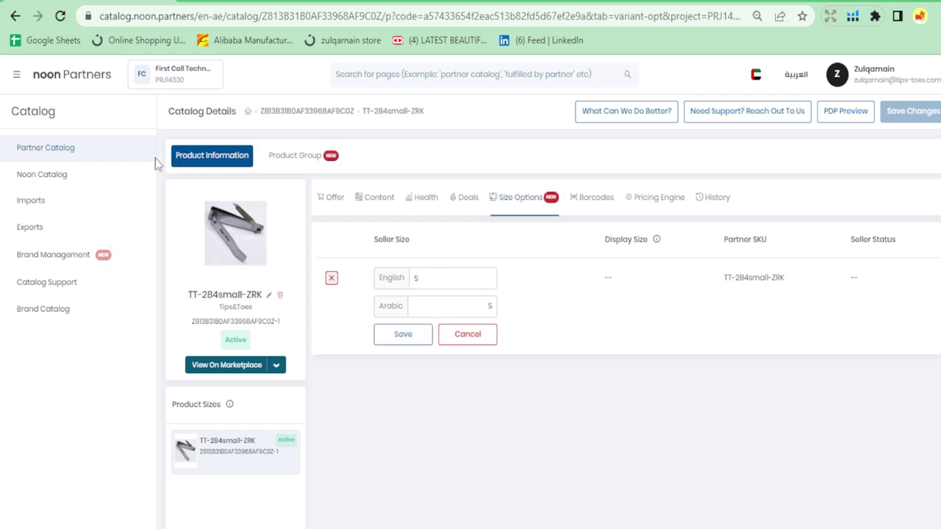
left_click(401, 339)
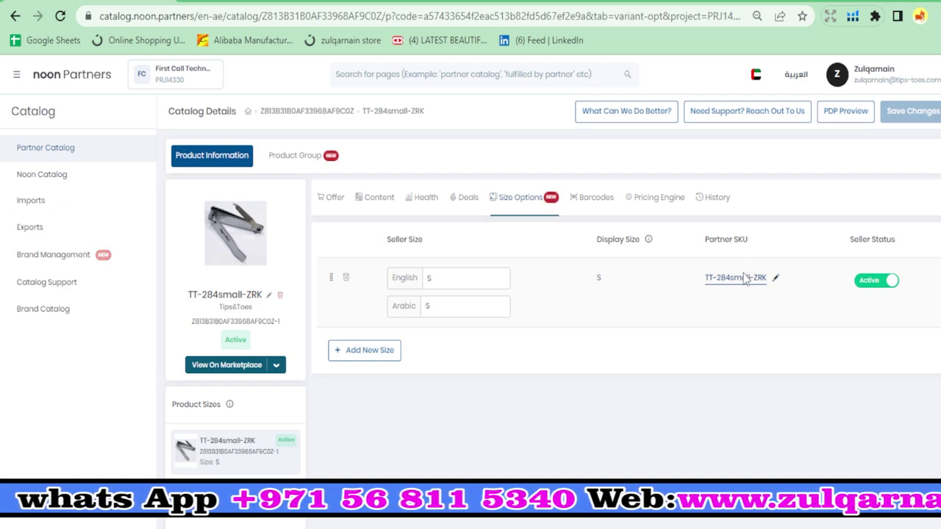
- Add a second seller size M with M in both English and Arabic, and save it
left_click(384, 357)
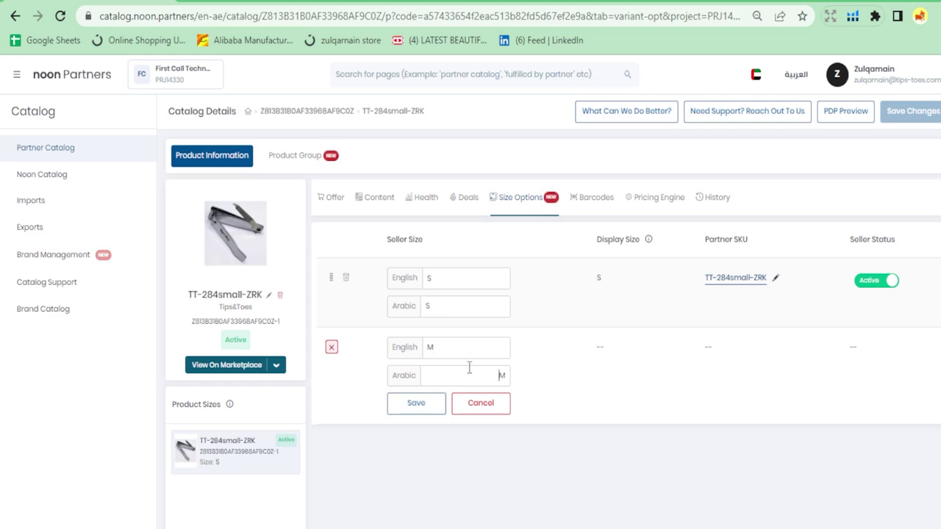
left_click(425, 403)
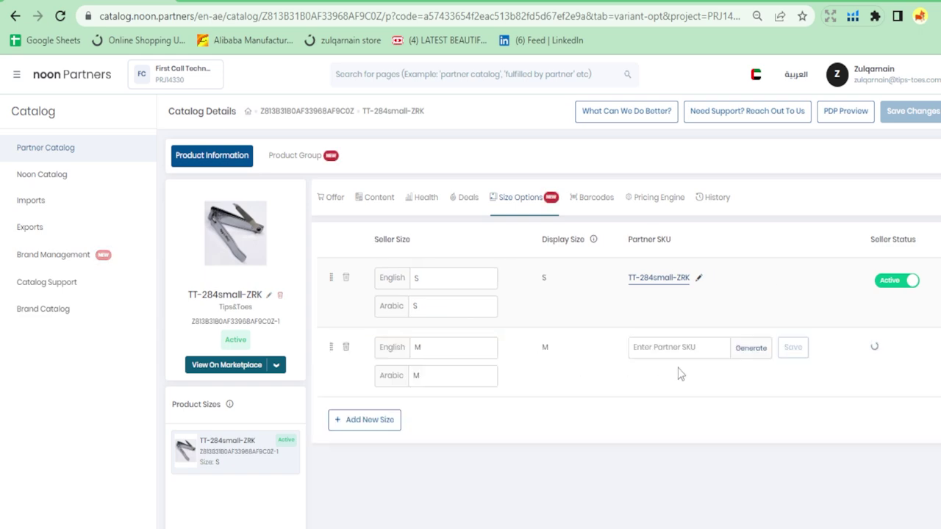
double_click(543, 350)
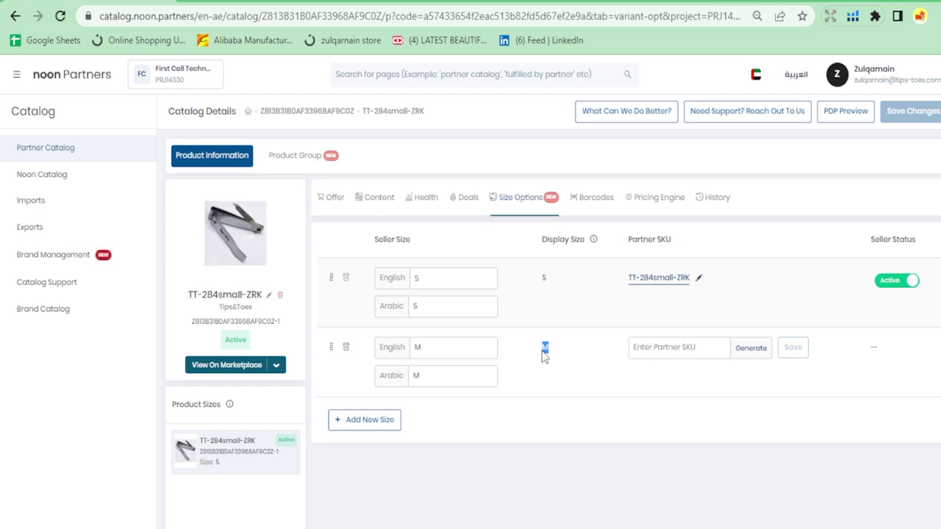
- Assign the partner SKU TT-248M-ZRk to size M and save it
left_click(674, 351)
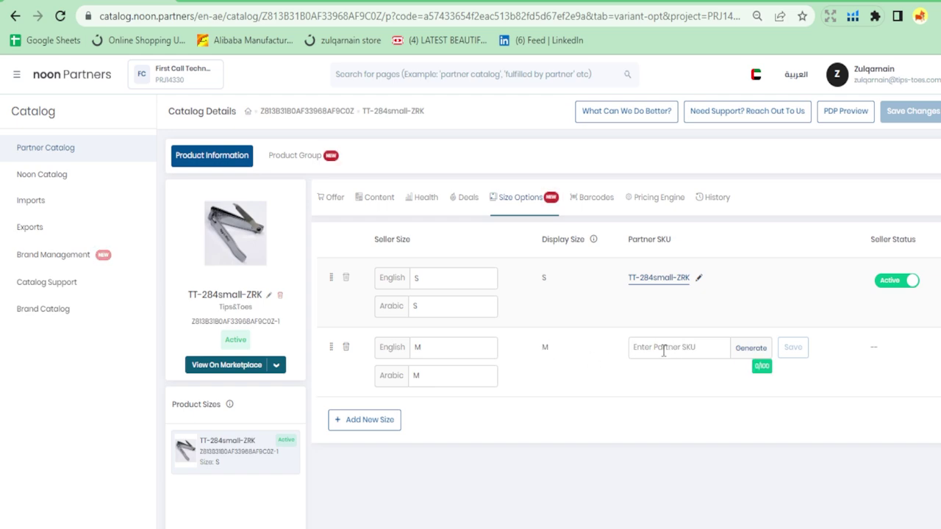
type("TT")
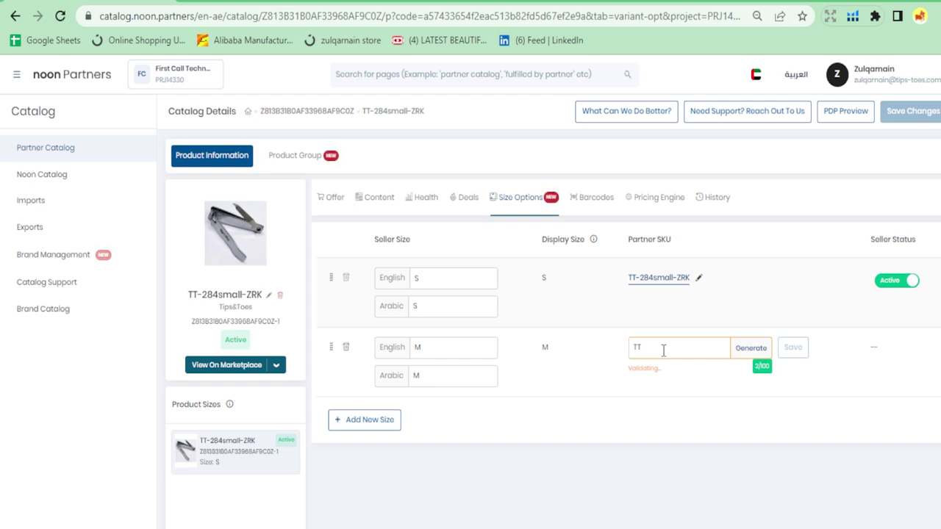
type("-248")
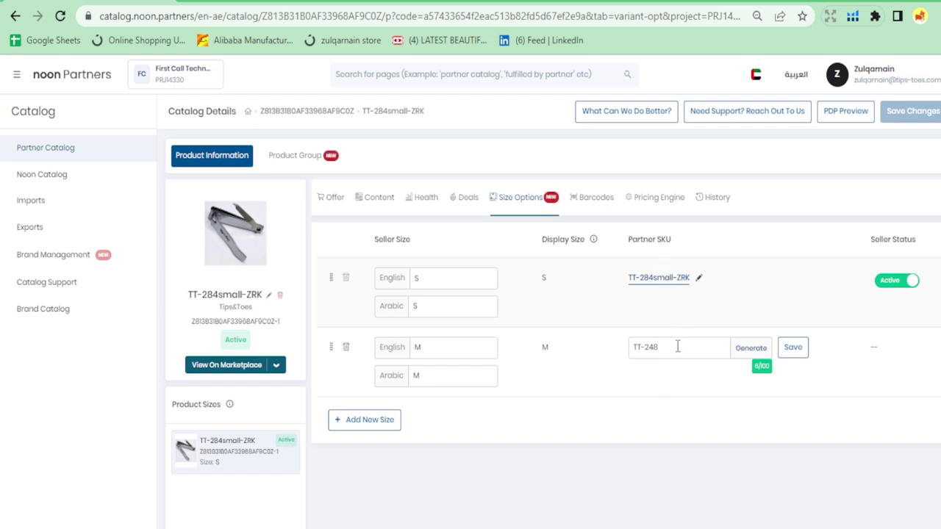
type("M-")
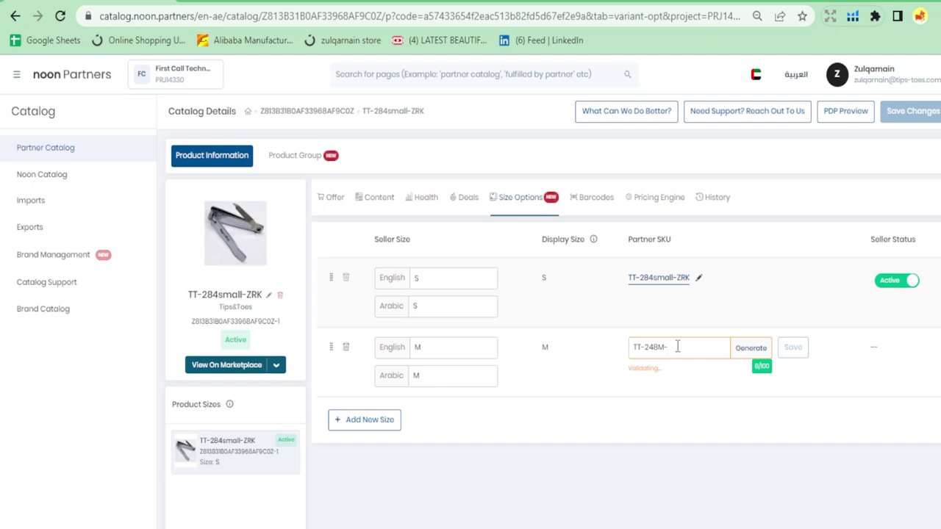
type("ZRK")
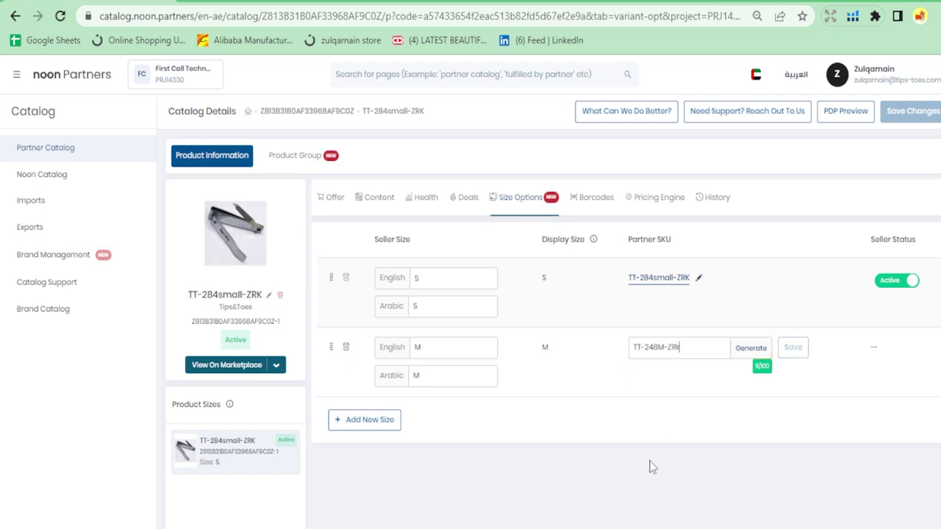
left_click(658, 279)
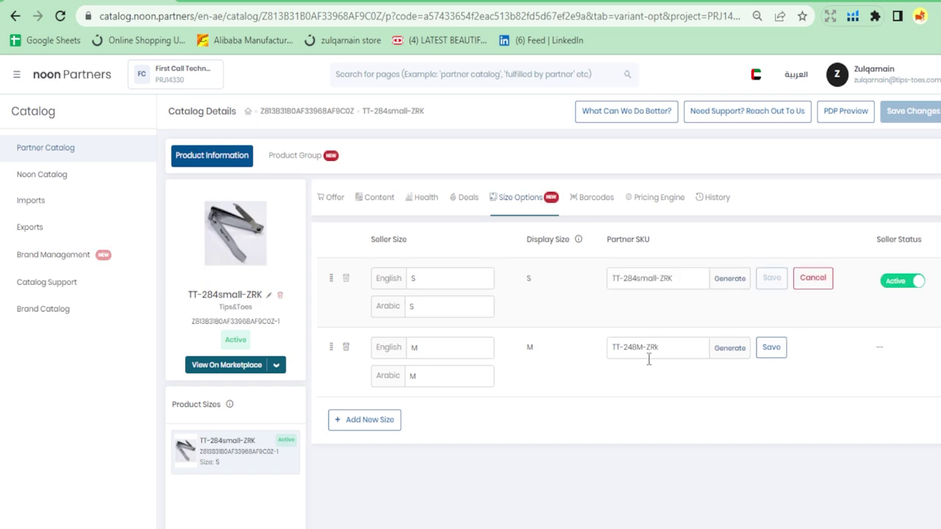
left_click_drag(645, 354, 636, 353)
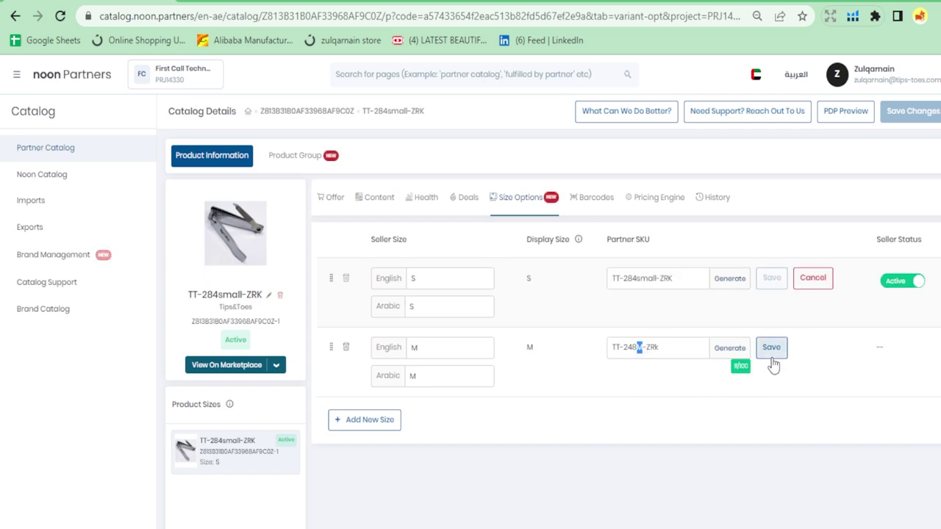
left_click(772, 348)
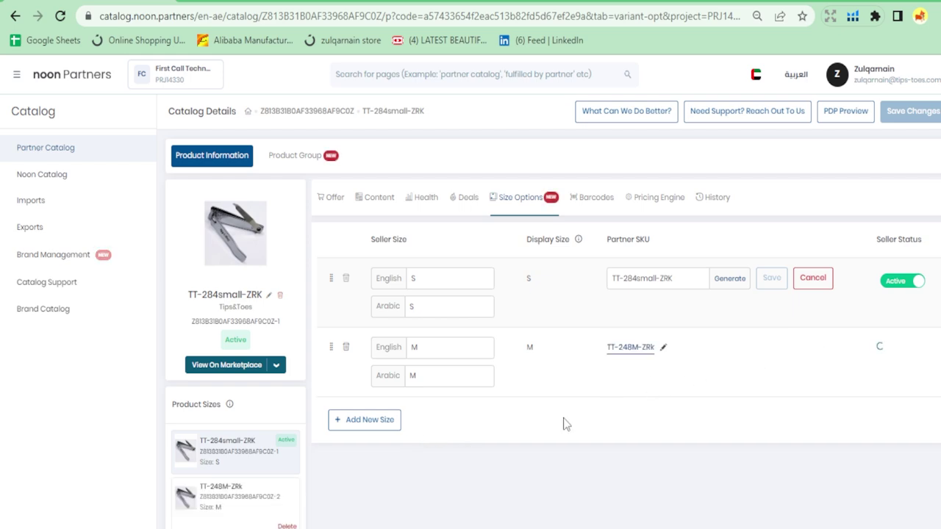
- Add a third seller size L with L in both English and Arabic, and save it
left_click(365, 433)
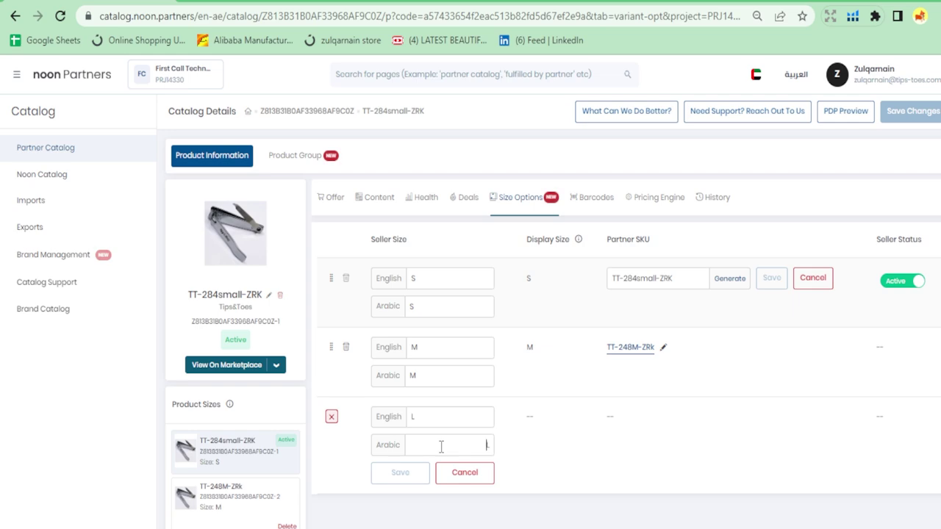
type("L")
left_click(403, 482)
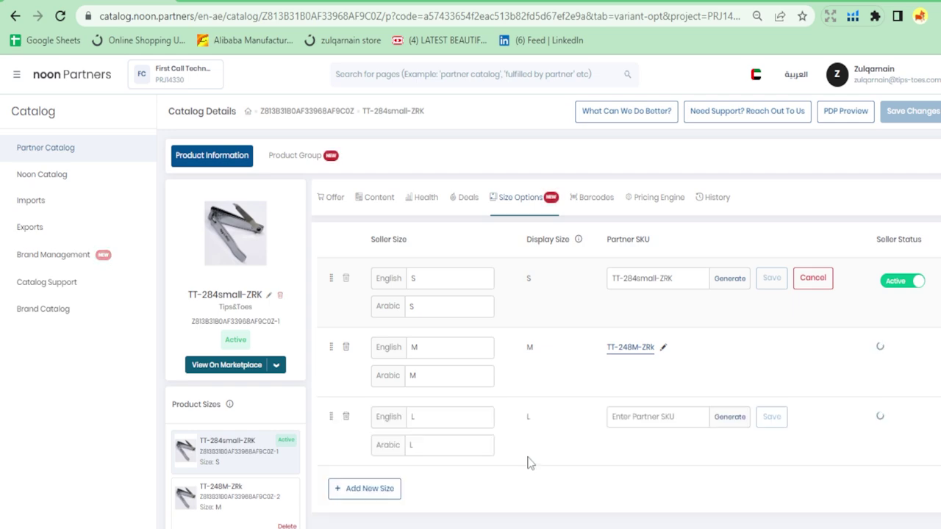
- Enter TT-284L-ZRK as the partner SKU for size L and try to save it
left_click(639, 414)
type("T")
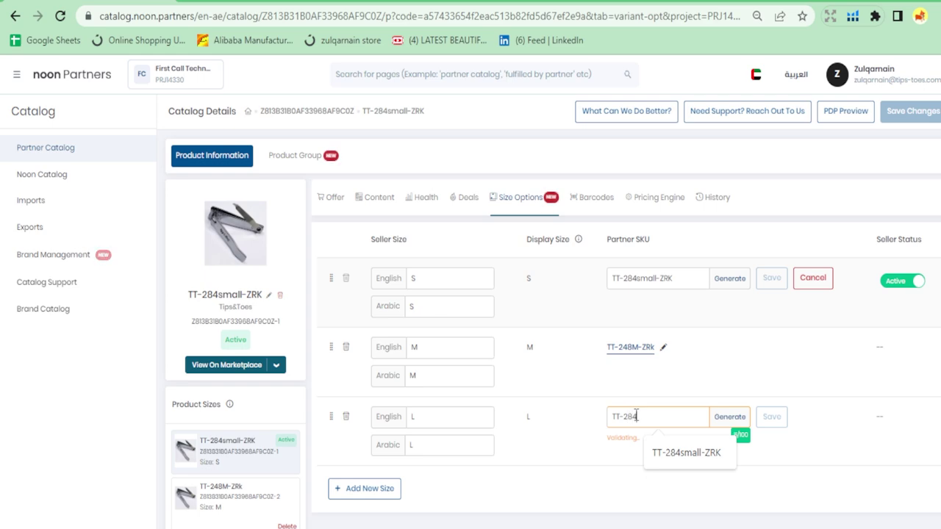
type("T-284l-")
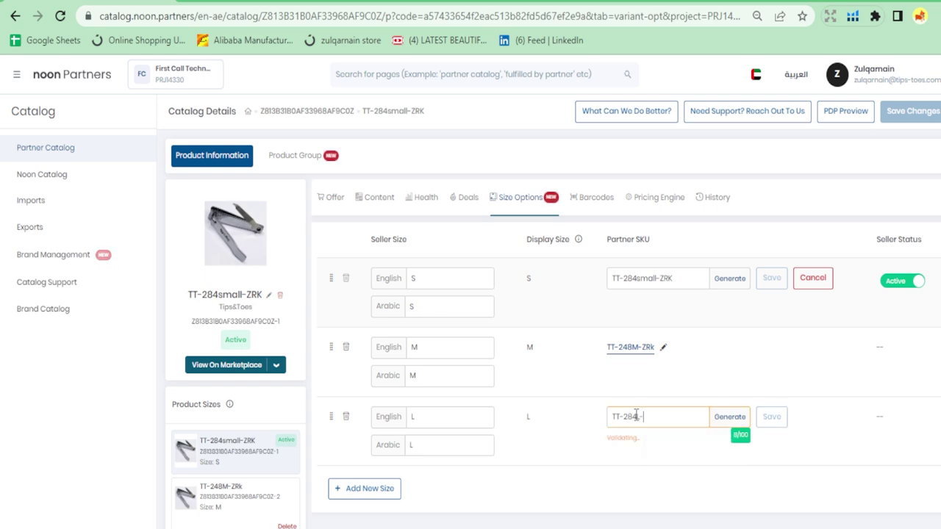
type("ZRK")
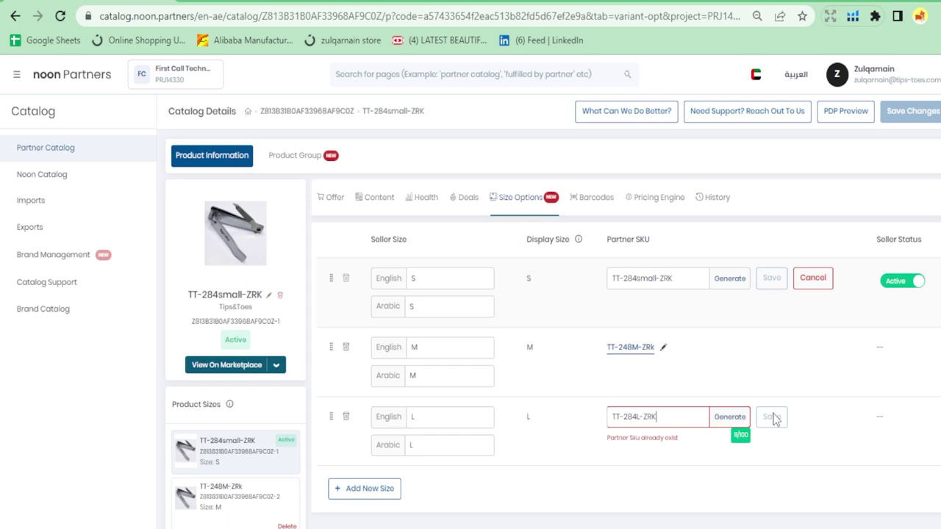
left_click(772, 417)
- Change the partner SKU for size L to TT-284Large-ZRK and save it
left_click(639, 419)
type("arge")
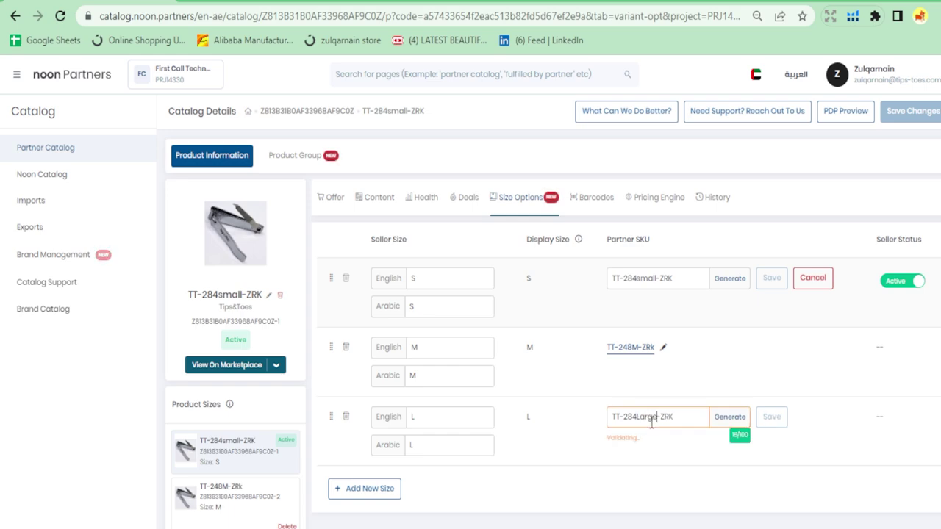
left_click(768, 420)
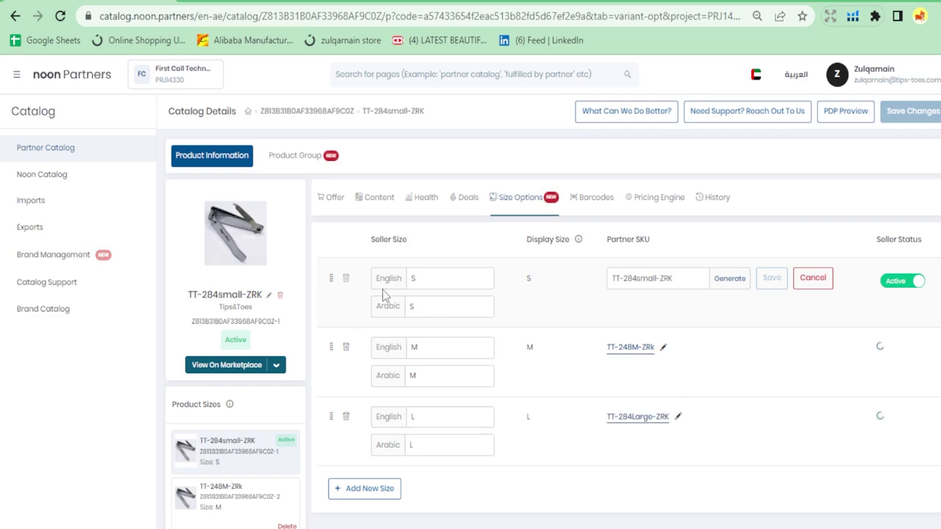
- Review the seller sizes and partner SKUs in the S, M and L rows
left_click_drag(657, 277, 640, 279)
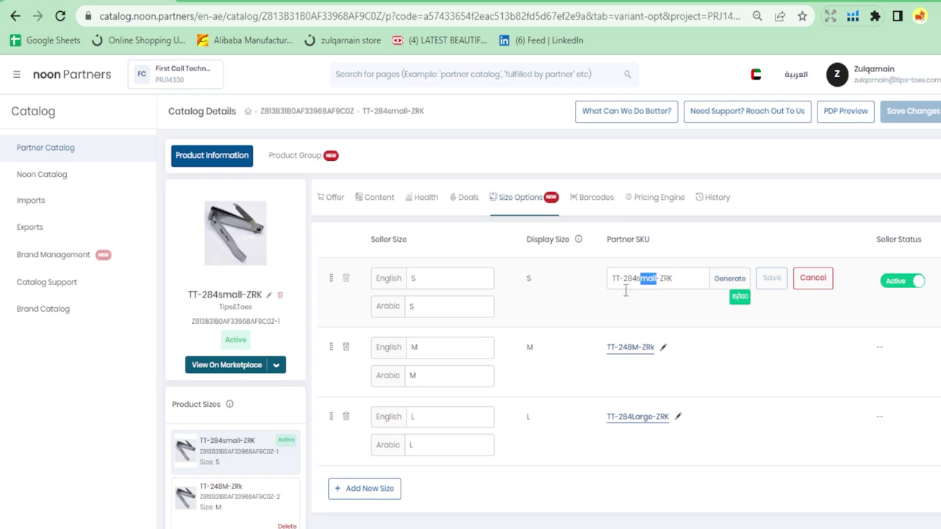
left_click(437, 354)
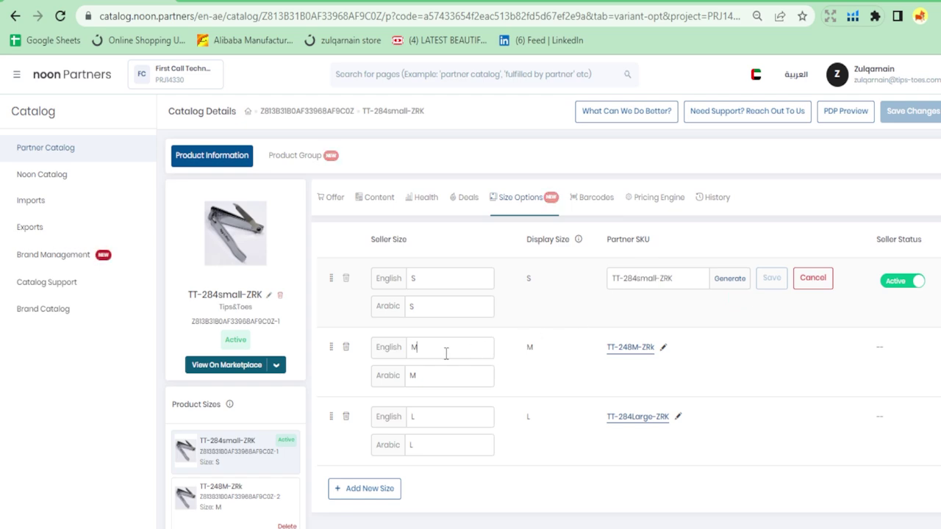
left_click_drag(637, 357, 634, 358)
left_click(634, 352)
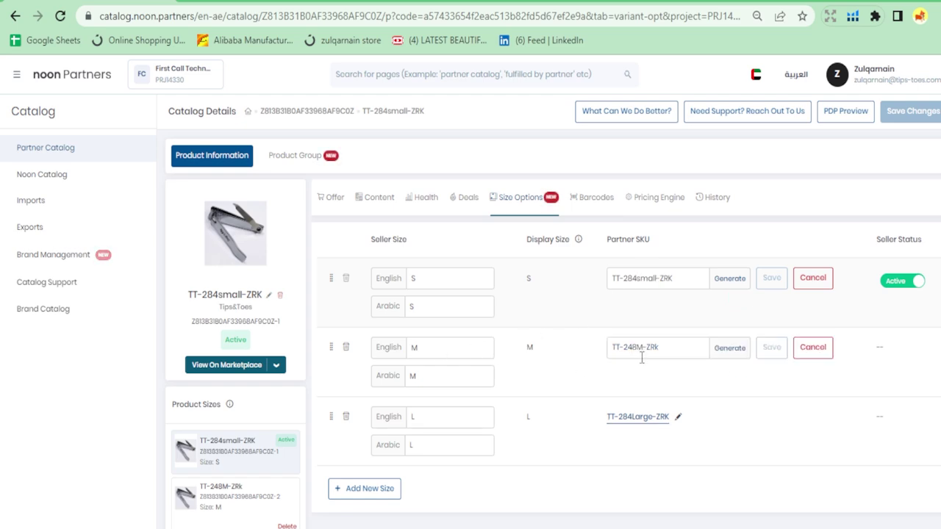
left_click(642, 357)
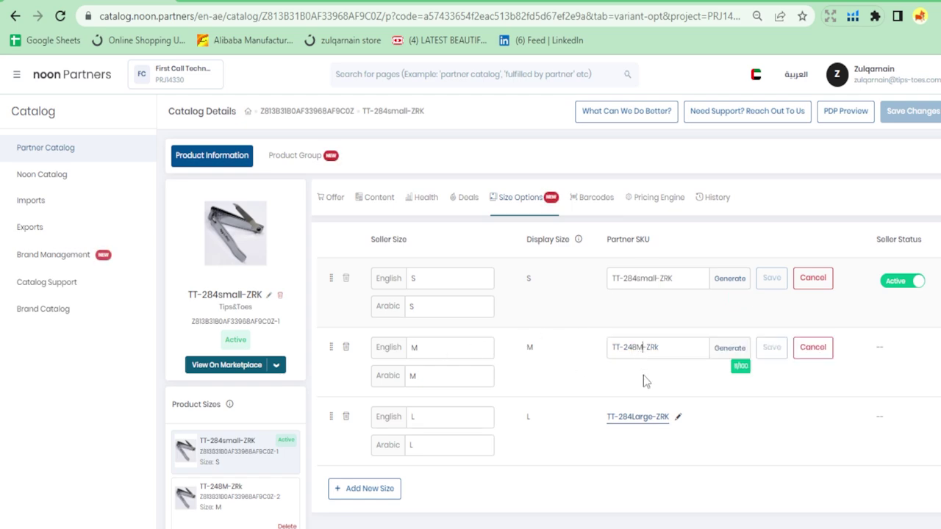
left_click(421, 445)
left_click_drag(408, 446, 497, 448)
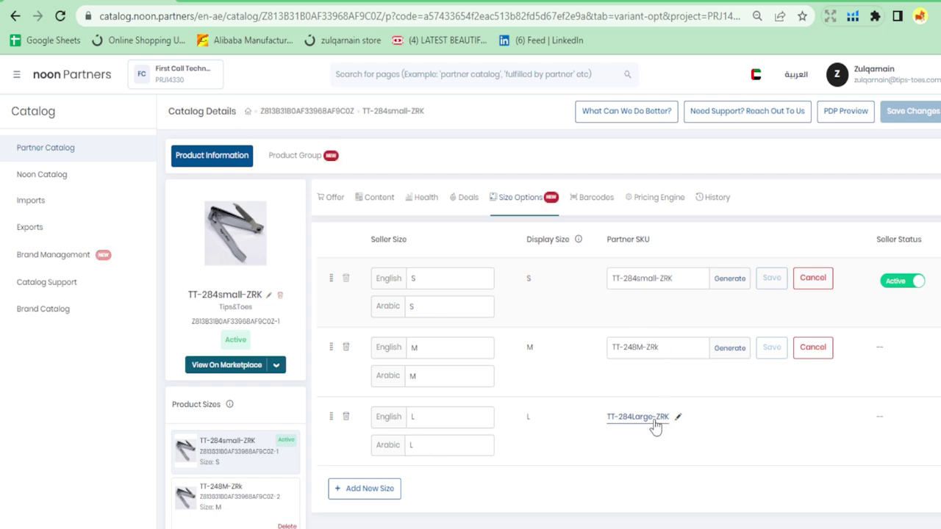
left_click_drag(653, 424, 637, 435)
left_click(515, 475)
- Add a fourth seller size XL with XL in both English and Arabic, and save it
scroll(382, 478, "down", 1)
left_click(390, 448)
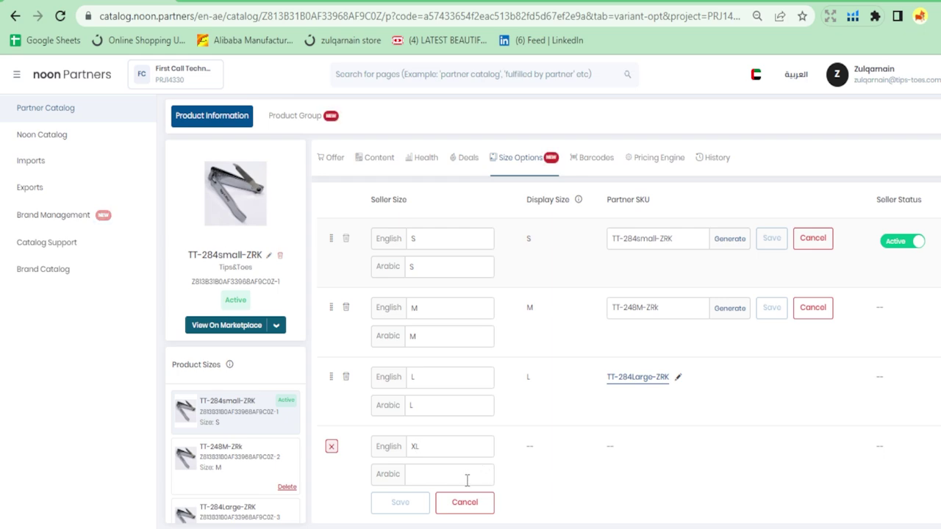
type("XL")
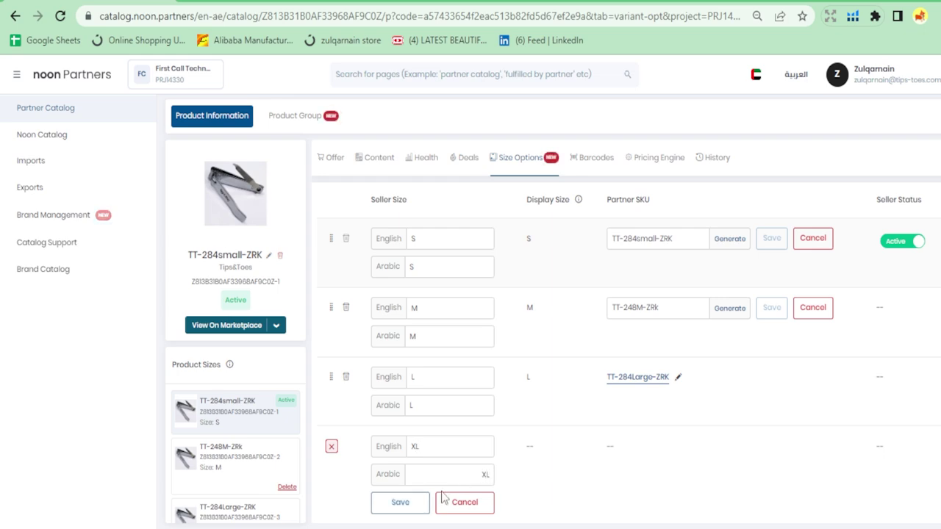
left_click(463, 500)
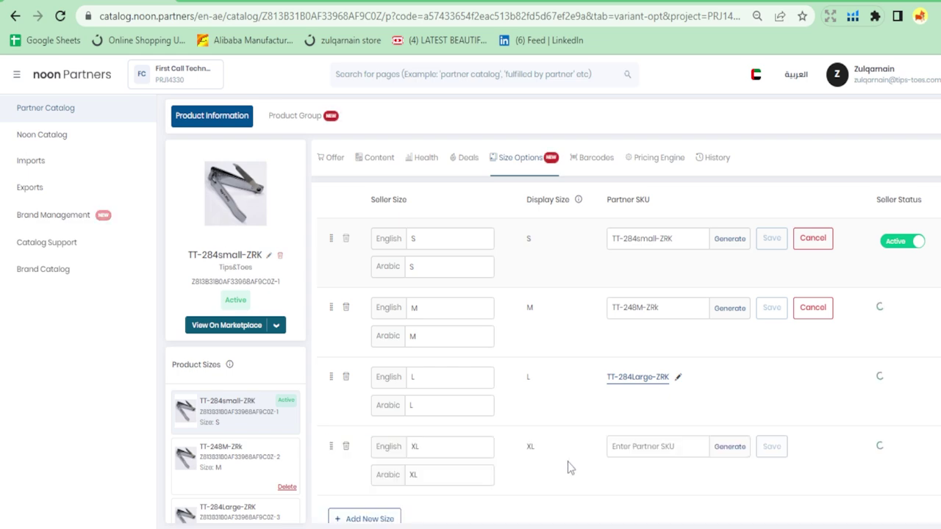
- Enter TT-284XL-ZRK as the partner SKU for size XL and save it
left_click(676, 454)
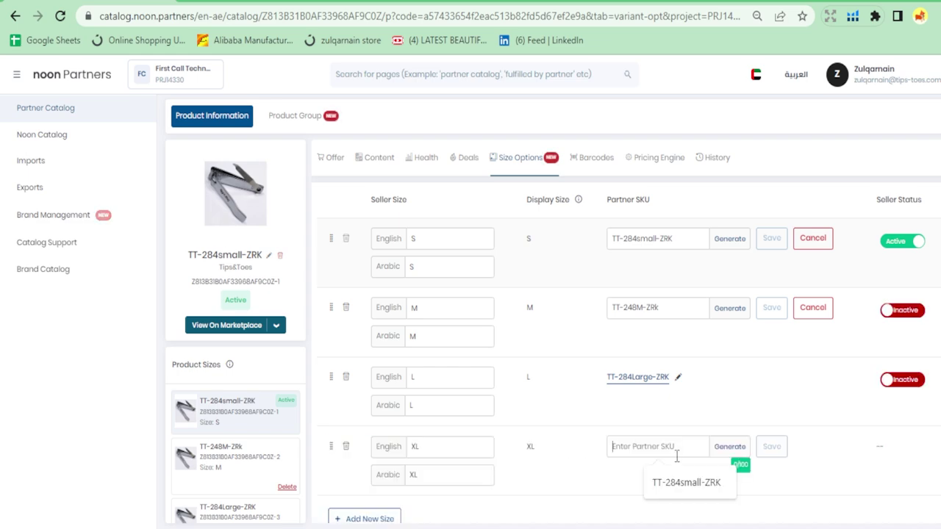
type("TT")
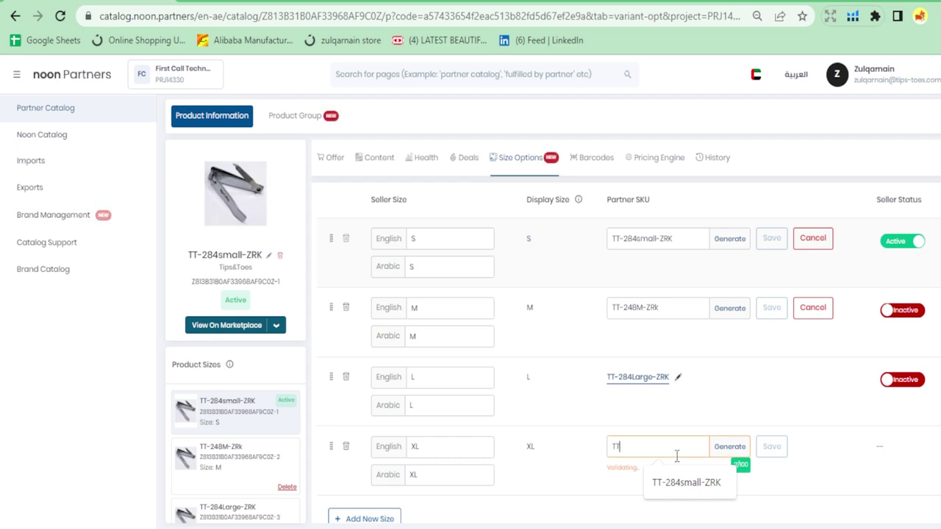
type("-284X")
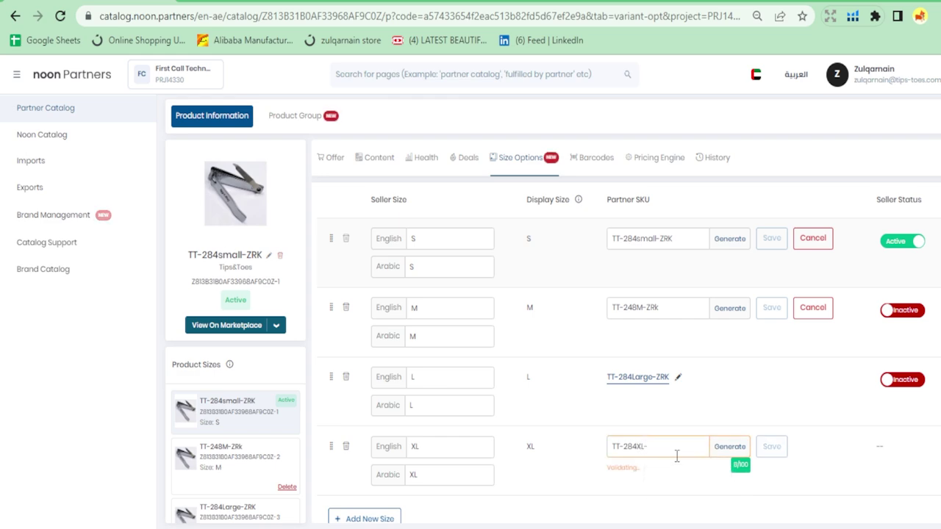
type("L-ZRK")
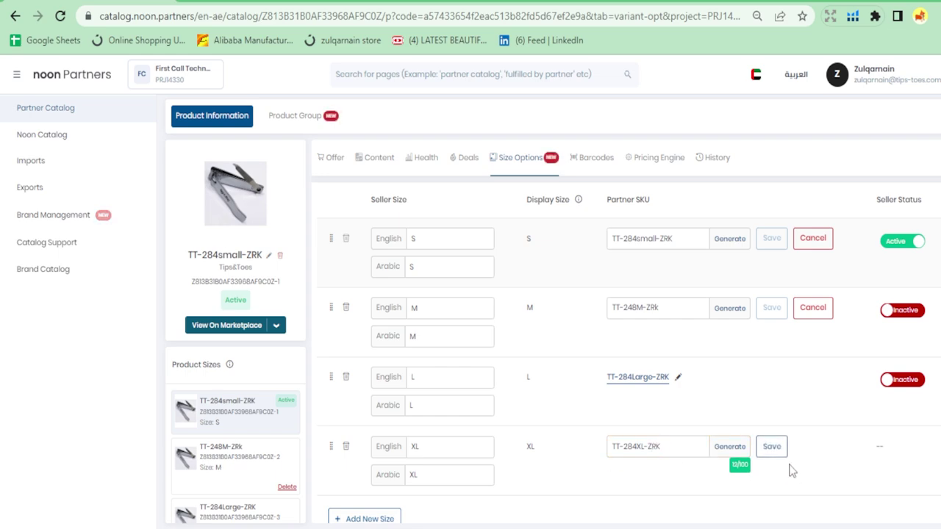
left_click(773, 448)
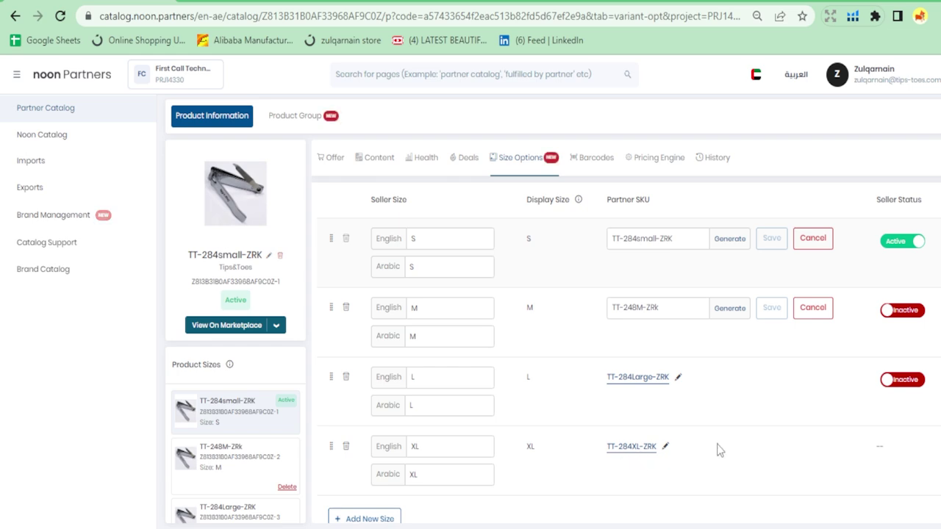
- Set the seller status of sizes M and L to active and check the variants in the product sizes list
scroll(865, 391, "down", 1)
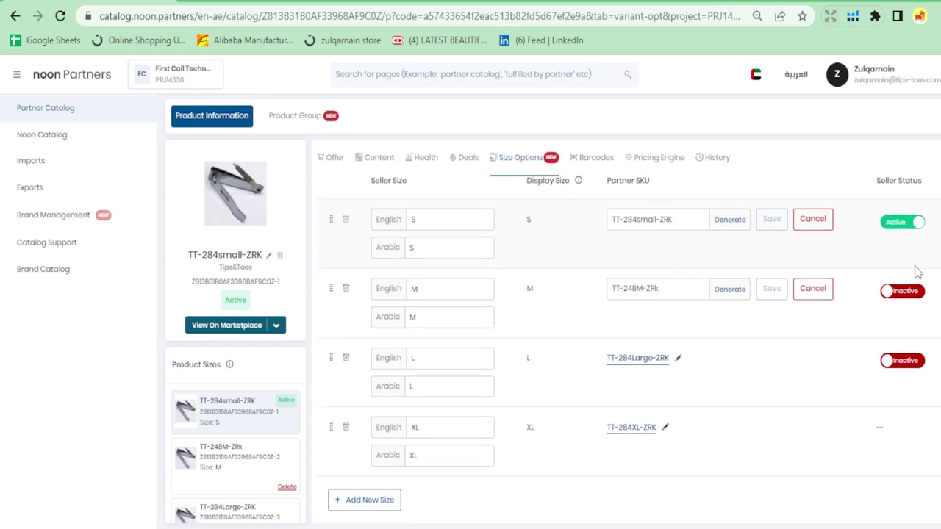
left_click(917, 293)
left_click(912, 360)
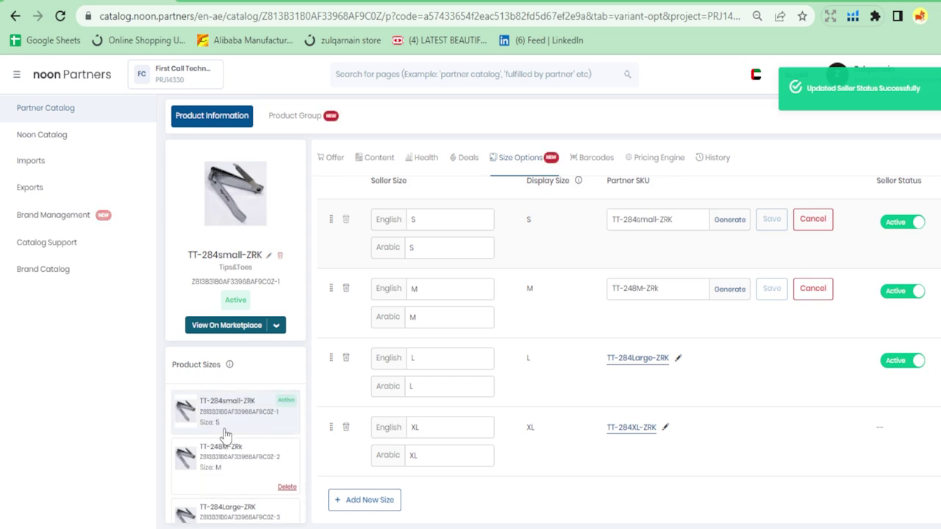
scroll(225, 435, "down", 3)
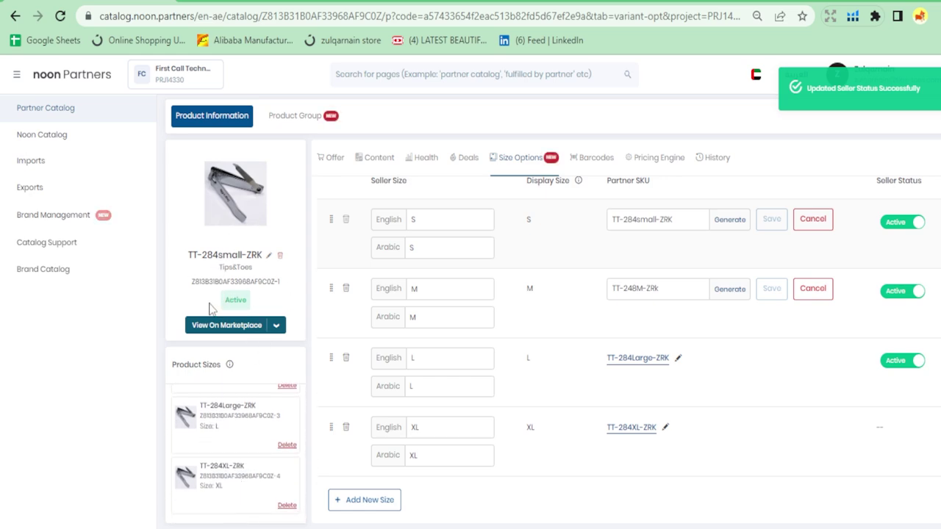
scroll(245, 450, "up", 4)
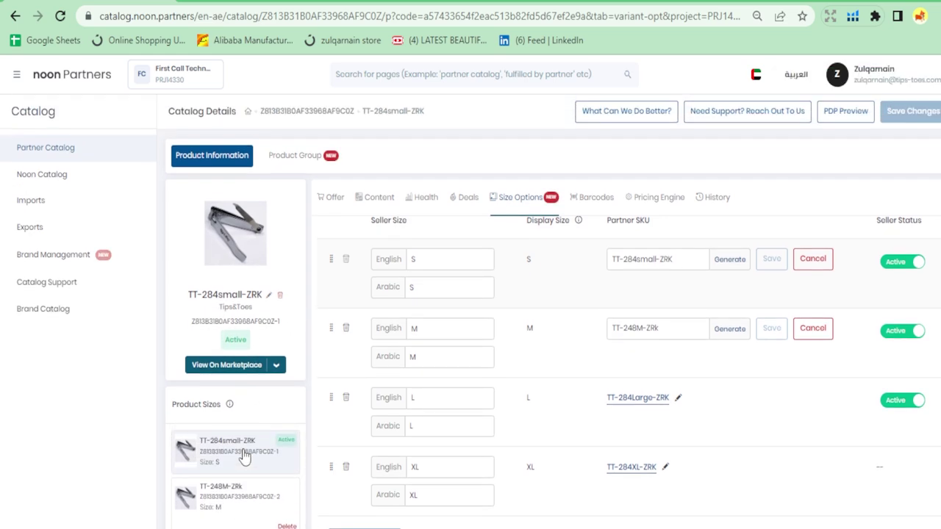
scroll(244, 455, "down", 5)
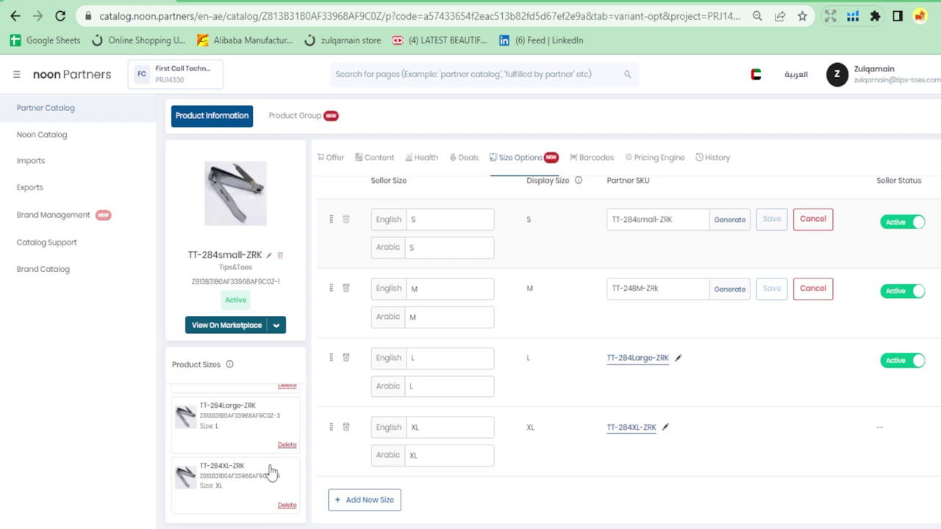
scroll(257, 459, "up", 3)
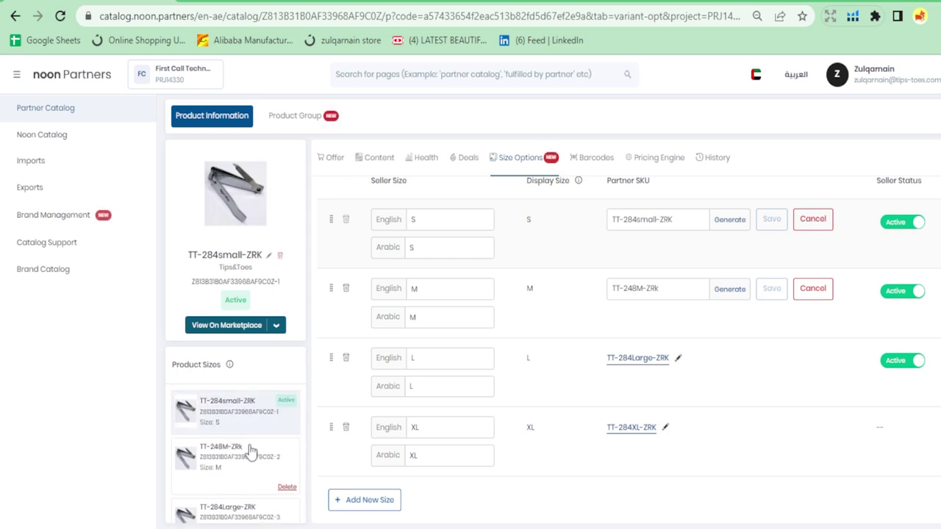
- Search the partner catalog for TT-284 with the SKU type filter removed and activate the seller status of TT-284XL-ZRK
left_click(93, 108)
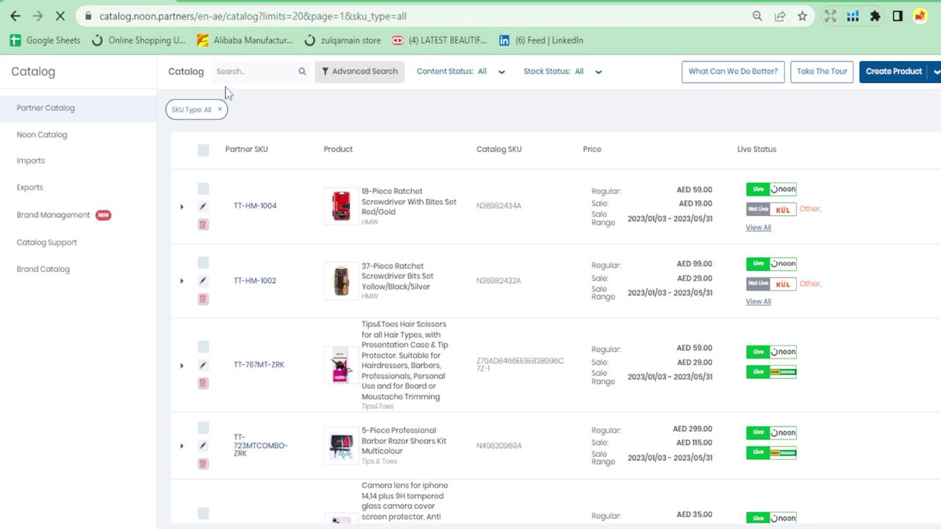
type("TT-284")
key("Return")
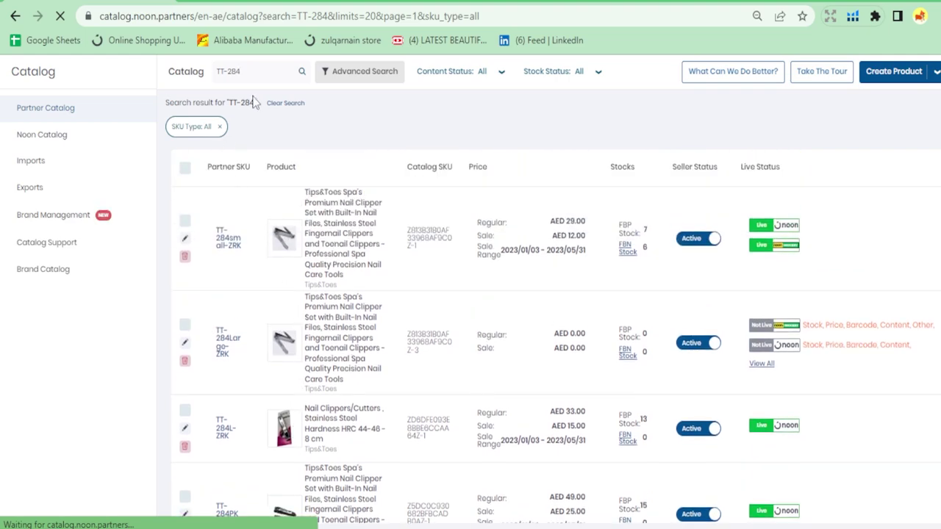
left_click(219, 126)
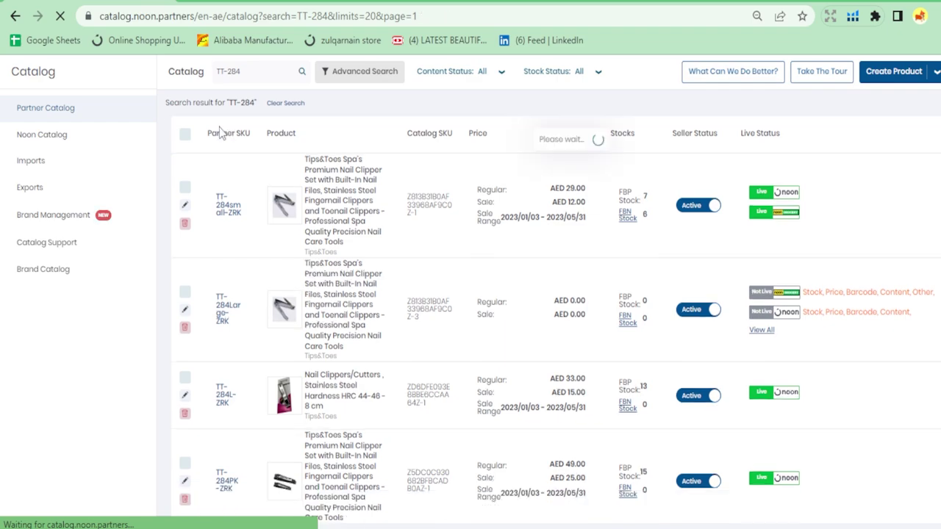
scroll(254, 283, "down", 2)
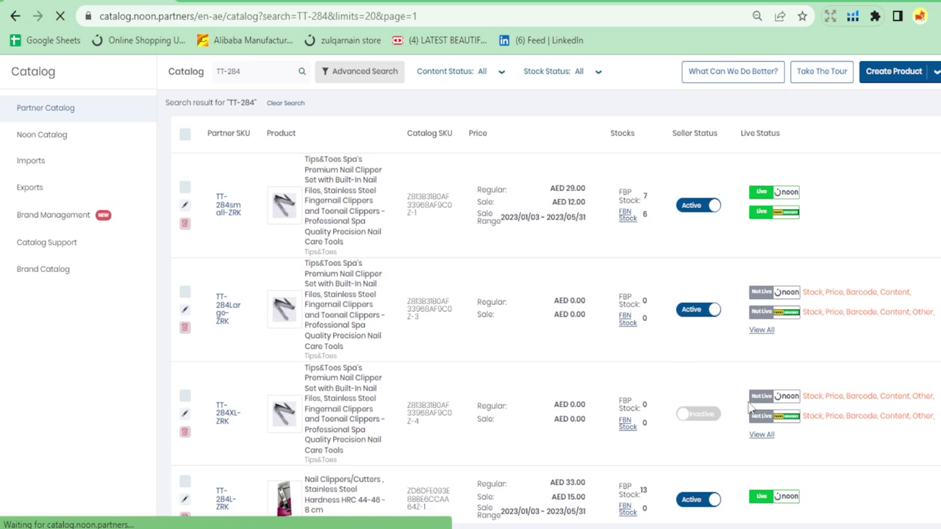
left_click(702, 414)
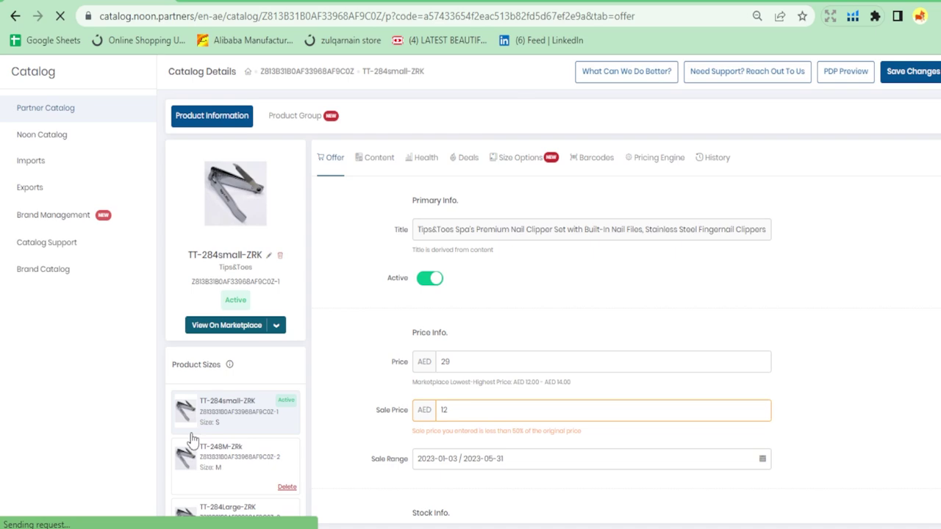
- Open the size options of TT-284small-ZRK and review the partner SKUs and seller statuses of sizes S, M, L and XL
scroll(235, 457, "down", 3)
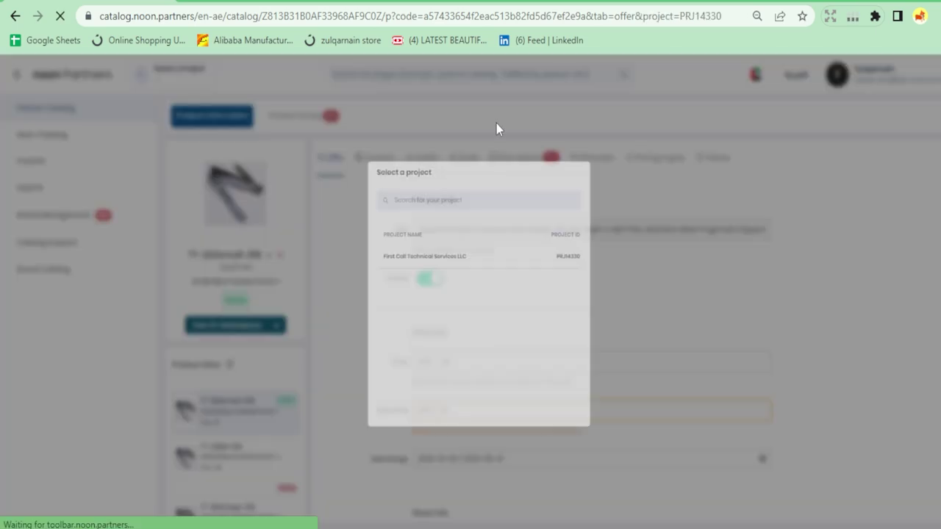
left_click(441, 247)
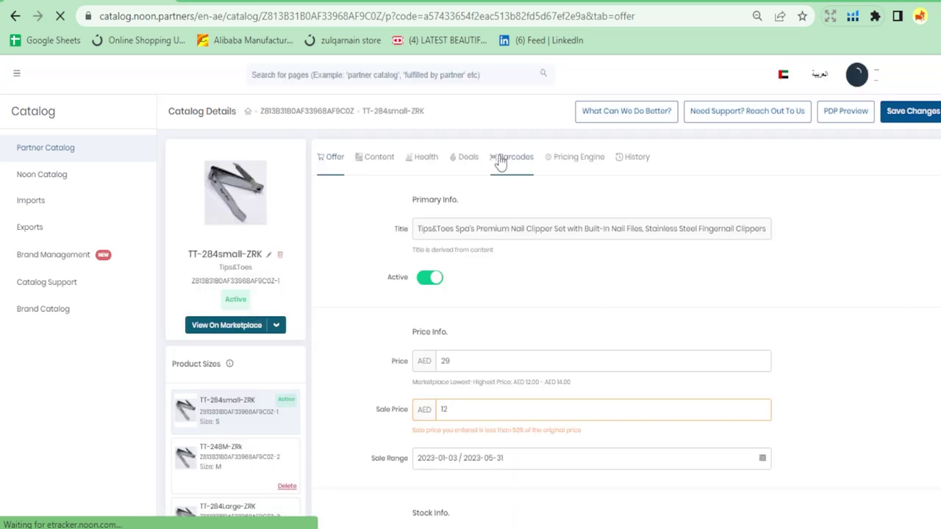
left_click(503, 159)
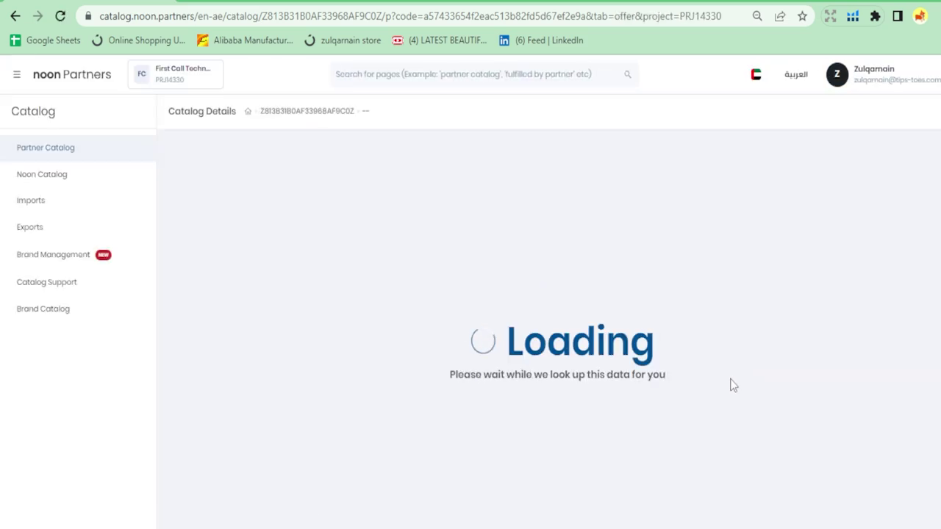
scroll(724, 383, "down", 5)
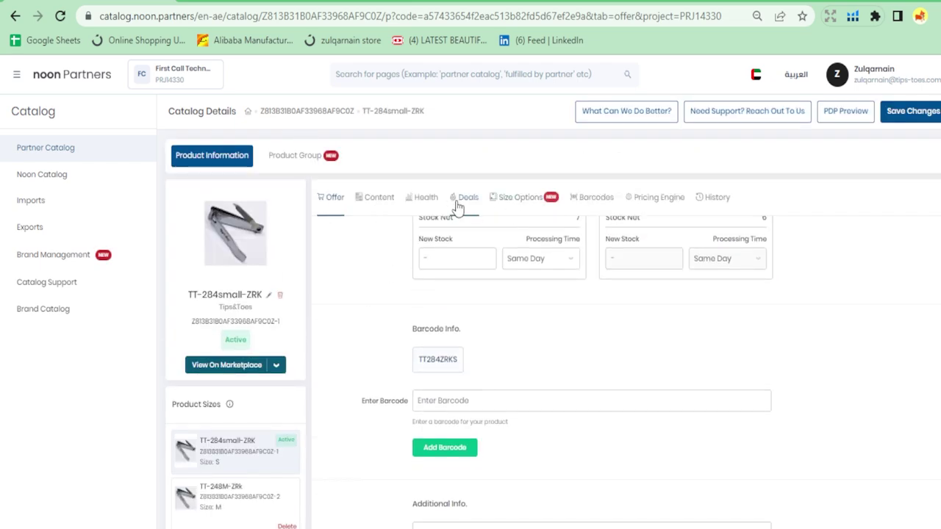
left_click(514, 199)
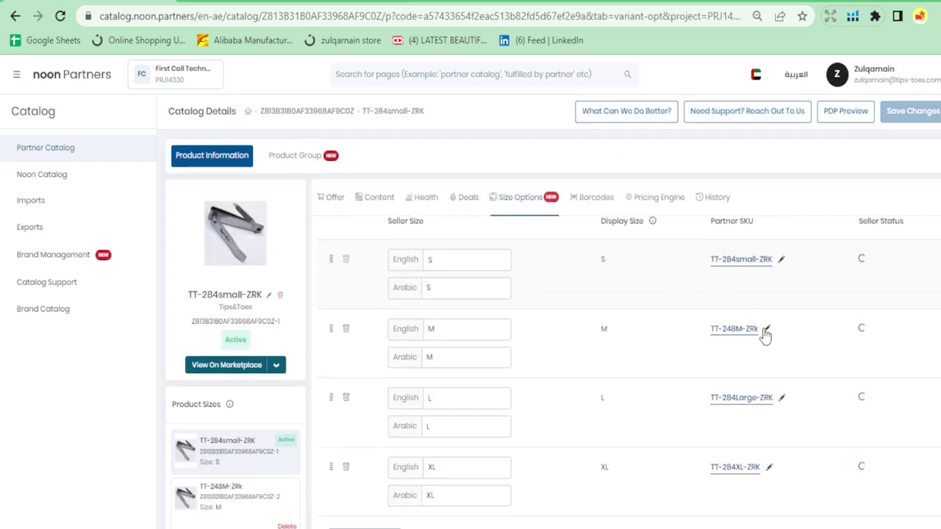
scroll(764, 336, "down", 1)
scroll(764, 370, "down", 1)
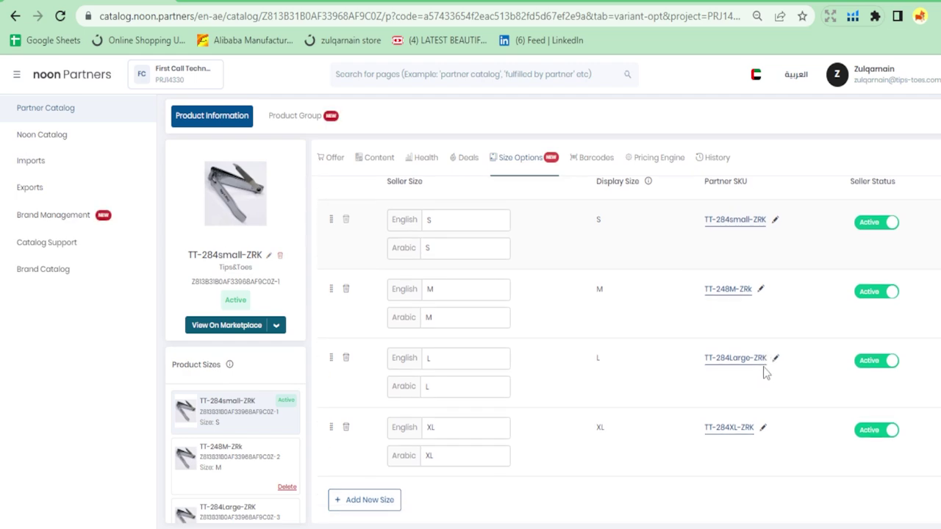
scroll(747, 395, "up", 1)
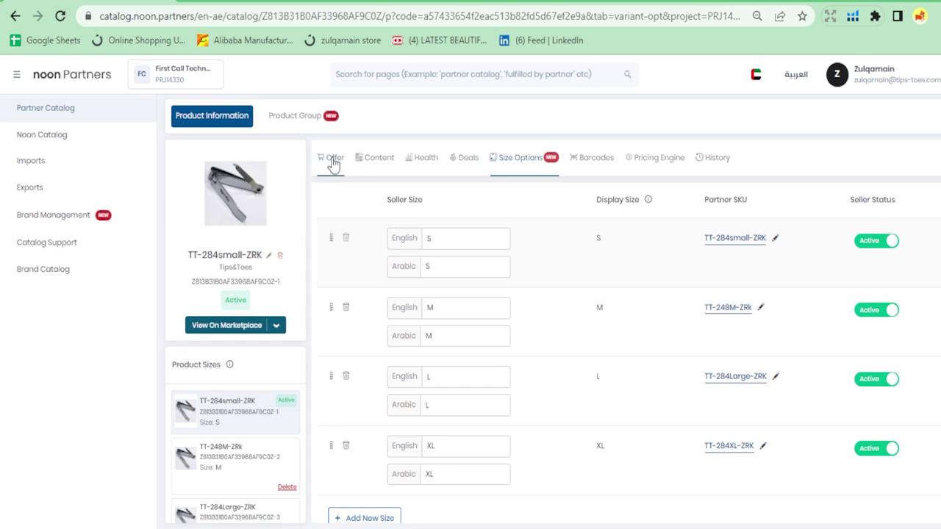
- Review the content attributes of TT-284small-ZRK from the images through to the shipping dimensions and weight
left_click(372, 162)
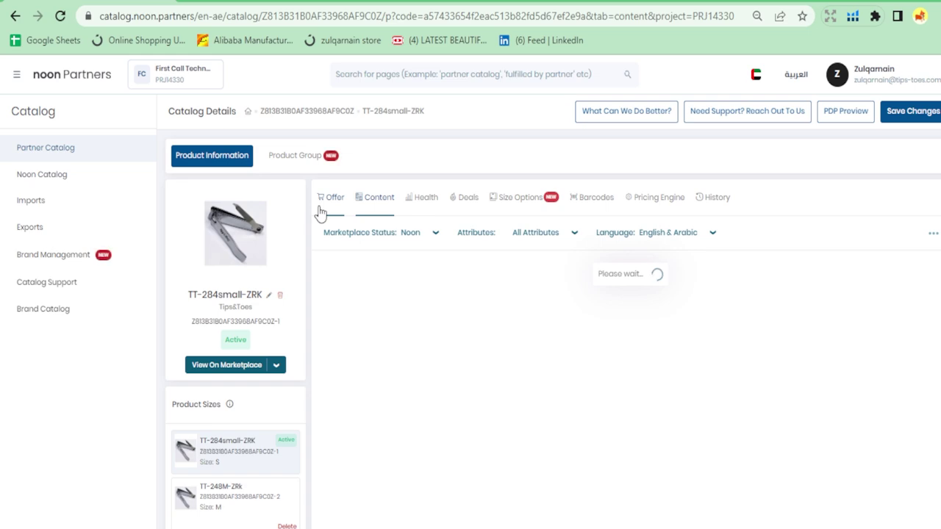
scroll(459, 369, "down", 3)
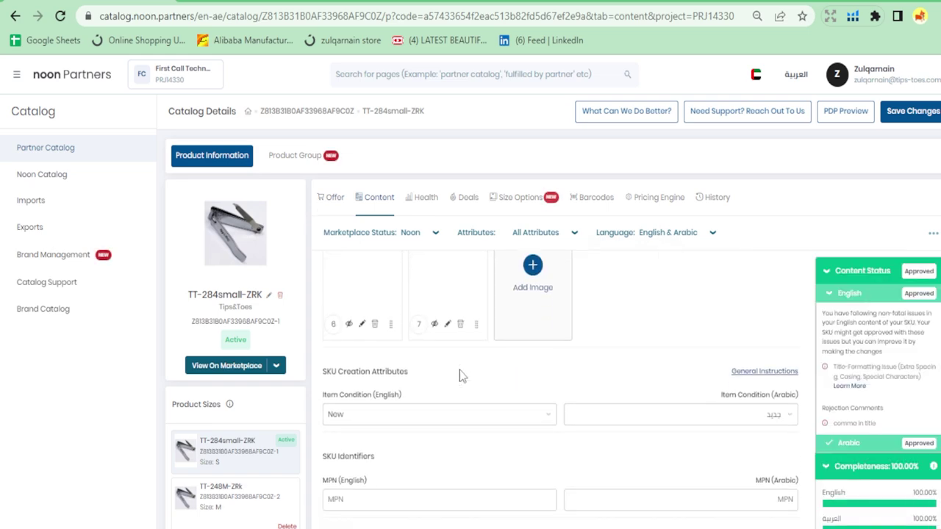
scroll(463, 374, "down", 2)
scroll(467, 379, "up", 3)
scroll(475, 387, "down", 3)
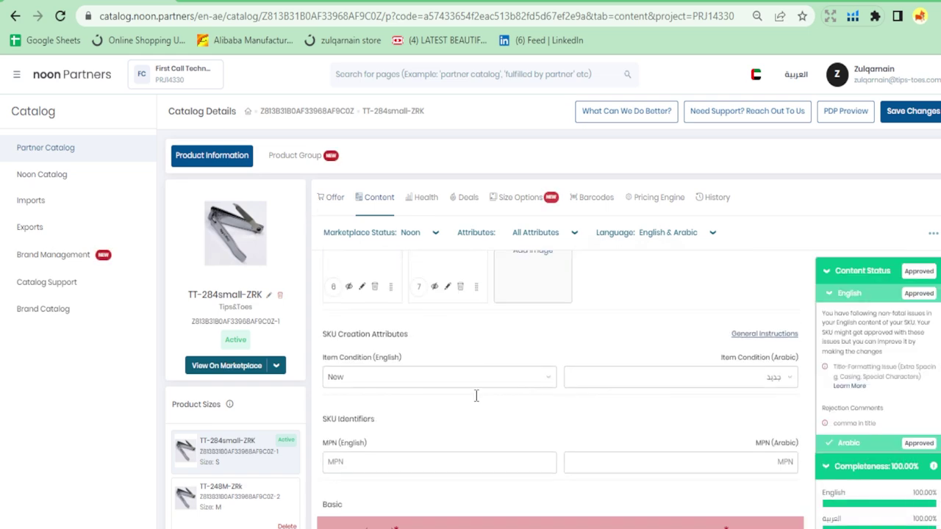
scroll(476, 396, "down", 15)
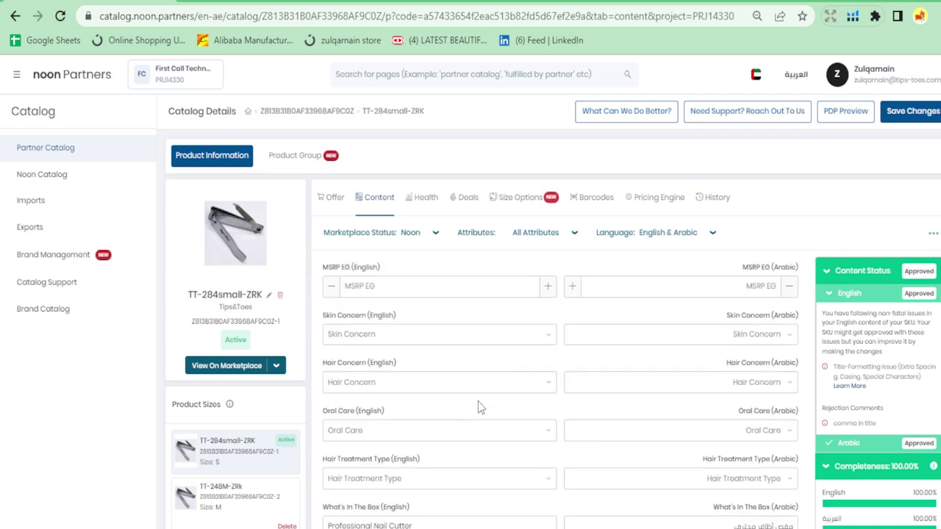
scroll(478, 408, "down", 8)
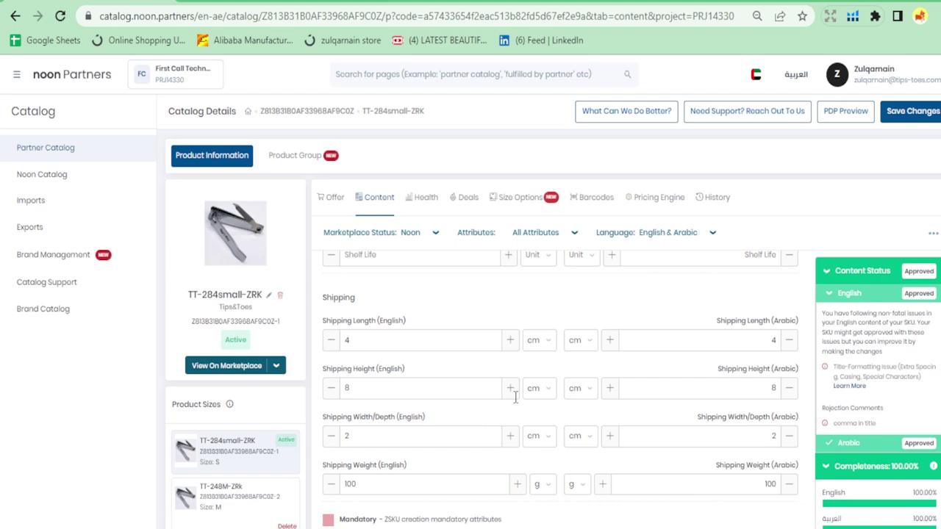
- Review the price, stock and barcode information in the offer of TT-284small-ZRK
left_click(336, 201)
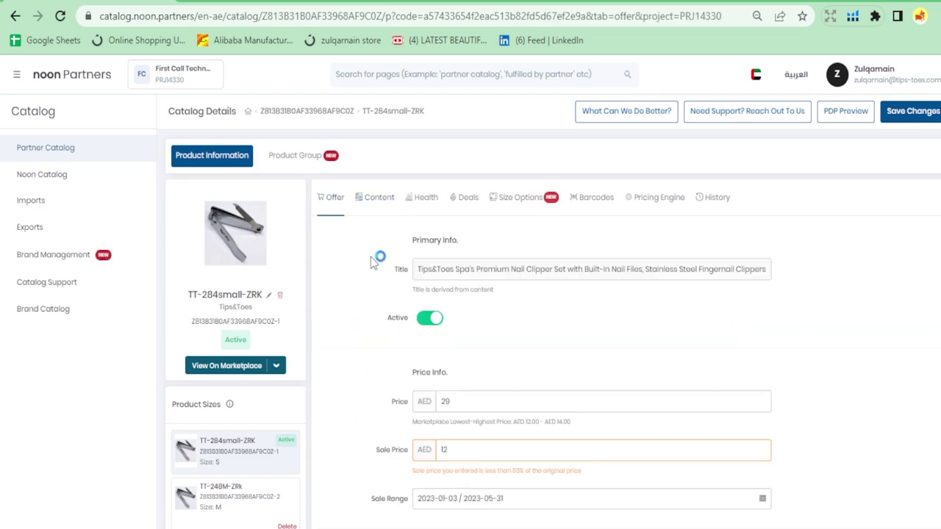
scroll(446, 343, "down", 1)
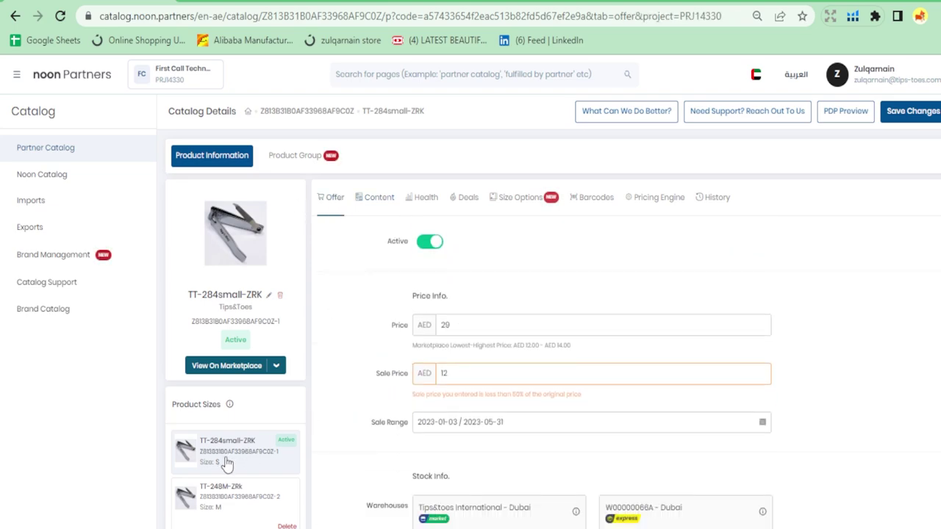
scroll(488, 486, "down", 7)
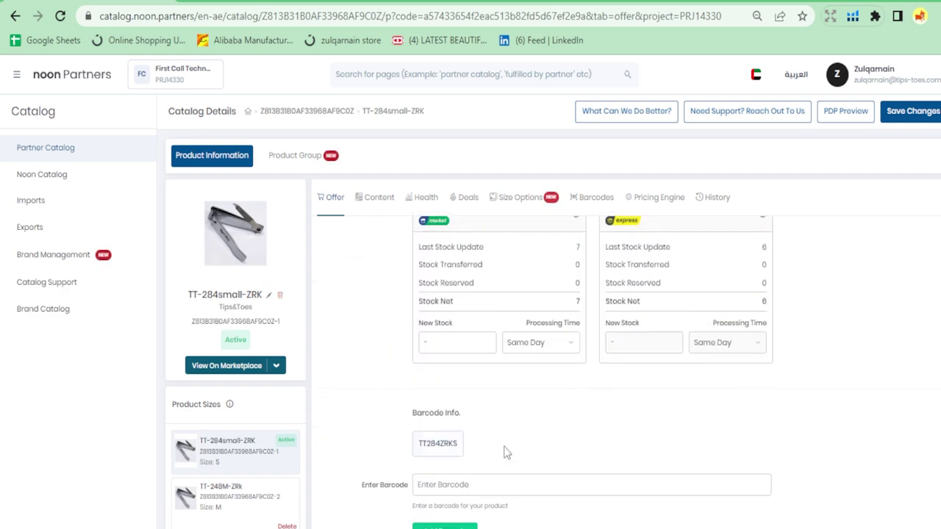
- Look over the offer of size M, TT-248M-ZRk, and check the price in the size S offer for comparison
left_click(211, 499)
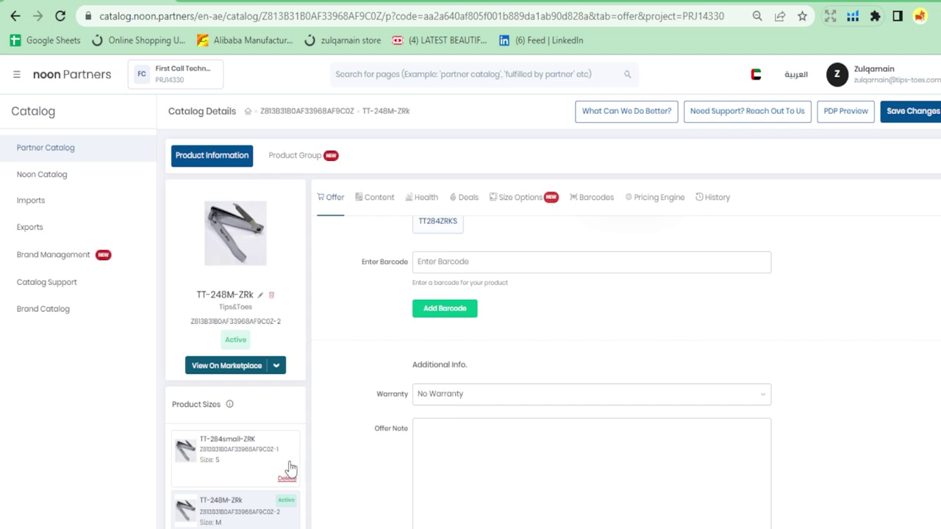
scroll(289, 466, "down", 2)
scroll(416, 404, "up", 1)
scroll(242, 463, "up", 1)
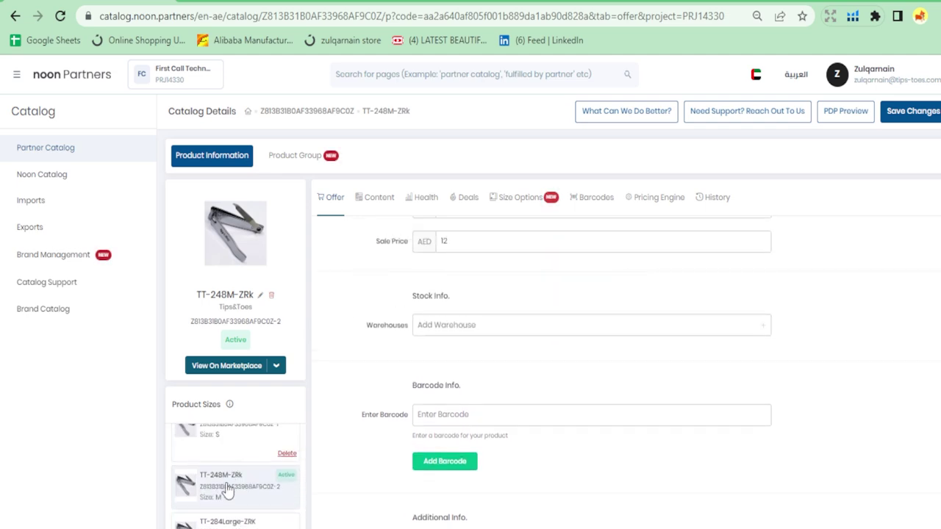
scroll(580, 338, "up", 3)
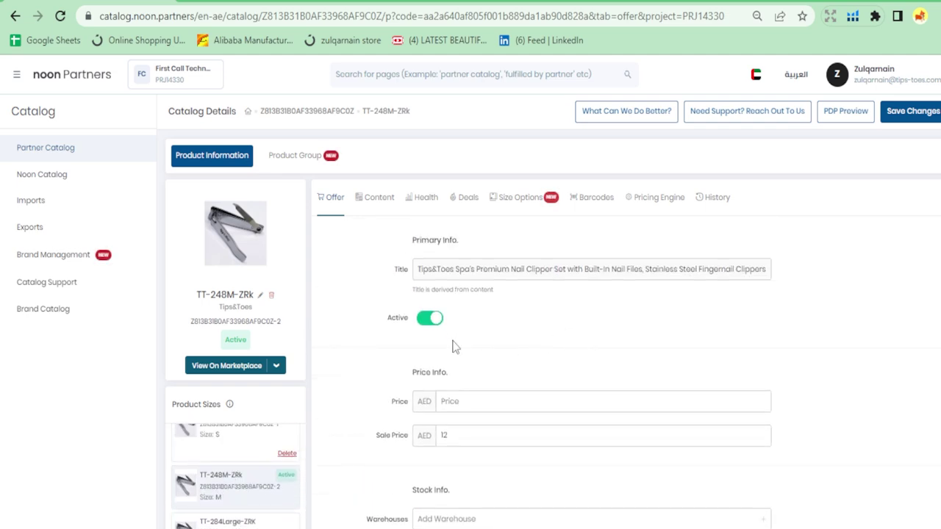
left_click(452, 402)
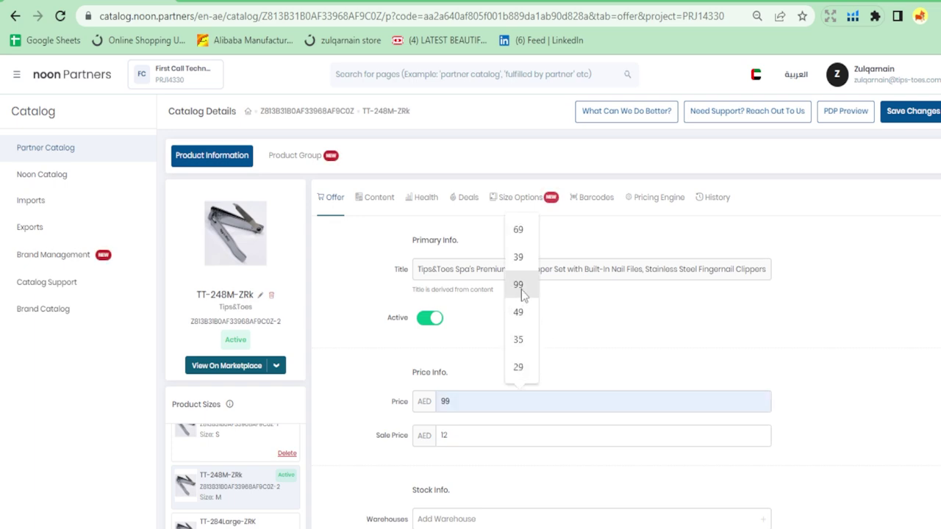
left_click(256, 449)
left_click(221, 438)
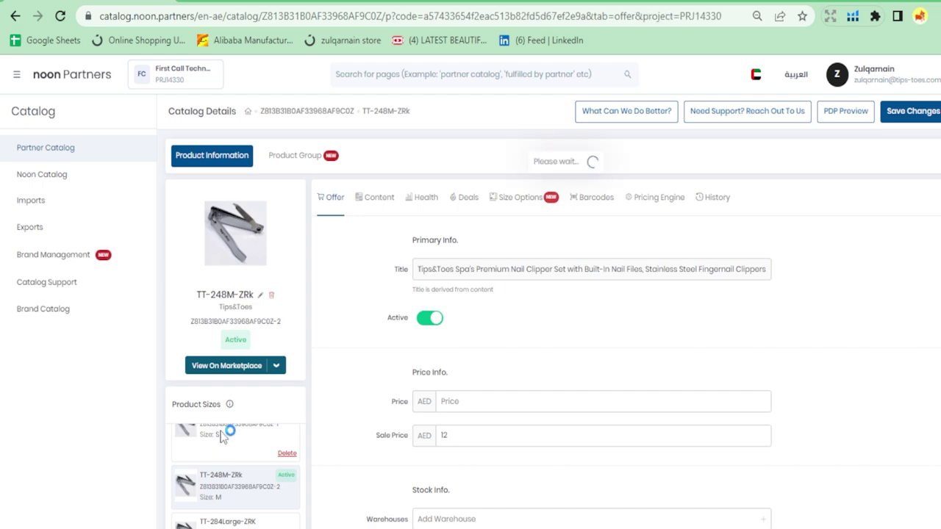
- In the size M offer, TT-248M-ZRk, set the price to AED 29 and the sale price to AED 12
left_click(226, 479)
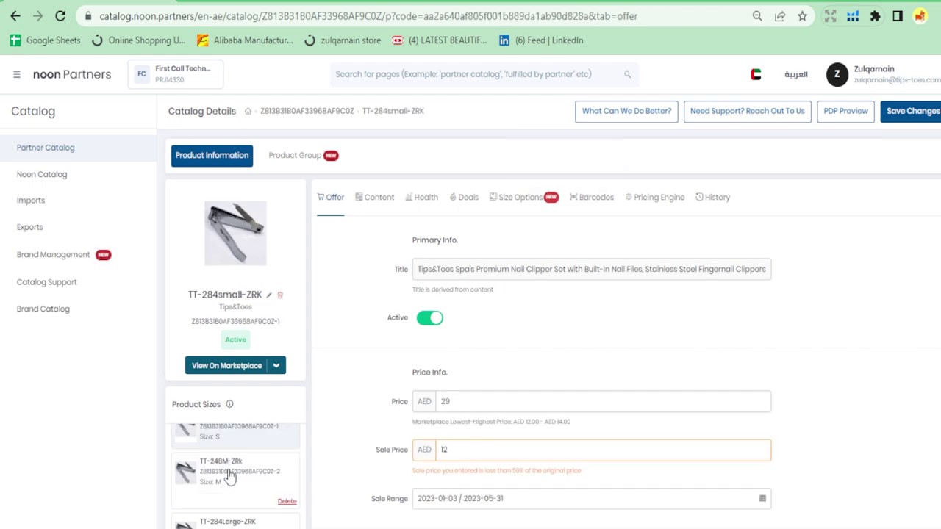
left_click(465, 401)
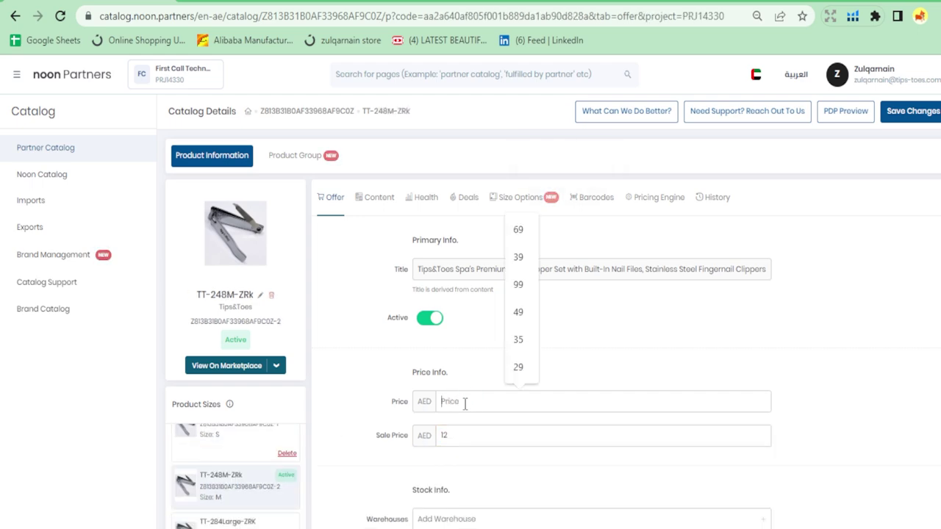
left_click(519, 367)
scroll(457, 367, "down", 1)
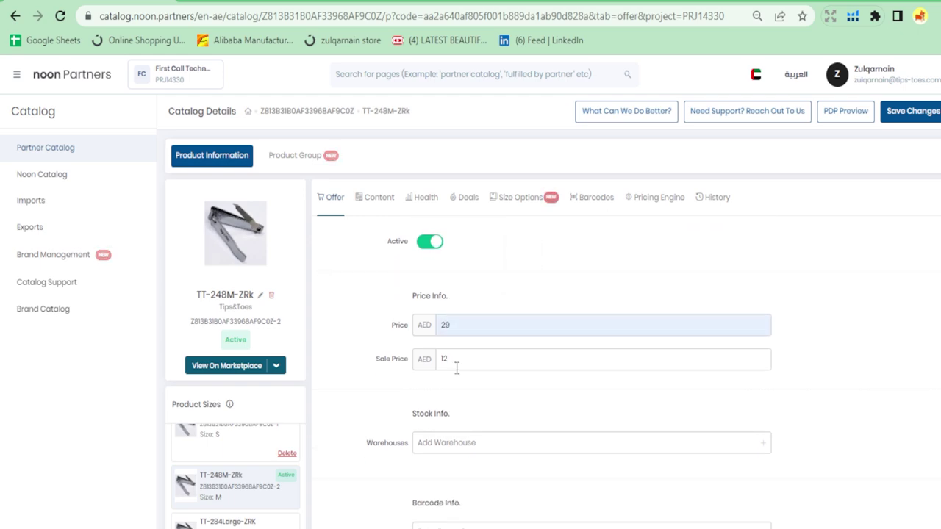
left_click(500, 361)
type("12")
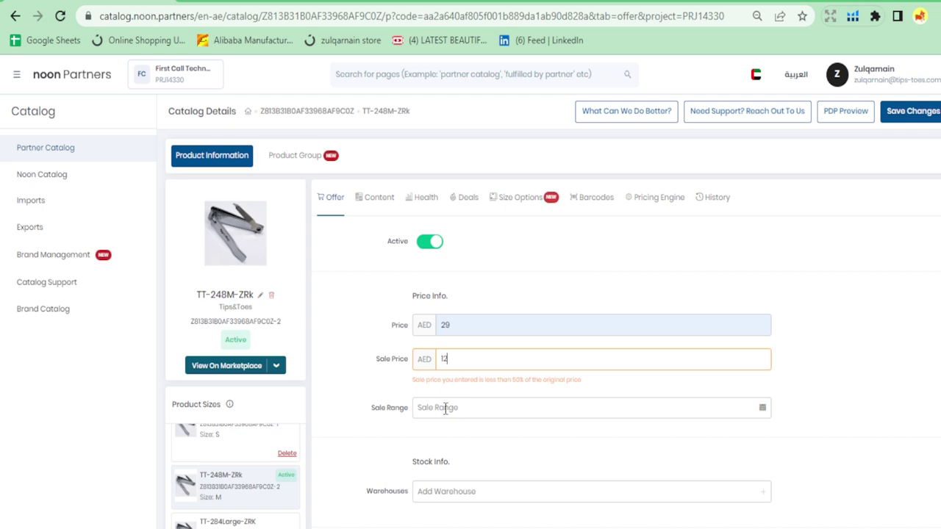
- Set the sale range of the size M offer to 2023-03-01 through 2023-06-30
left_click(569, 408)
scroll(568, 408, "down", 1)
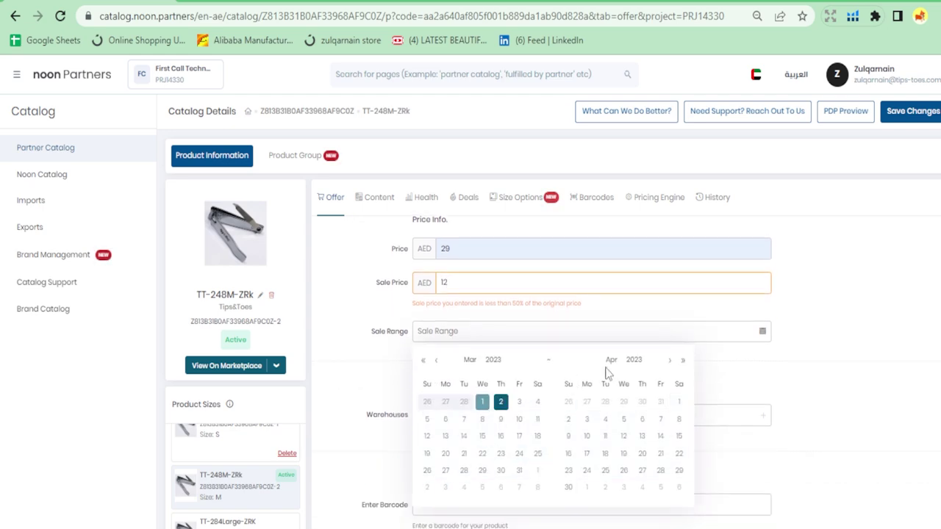
left_click(670, 360)
left_click(670, 359)
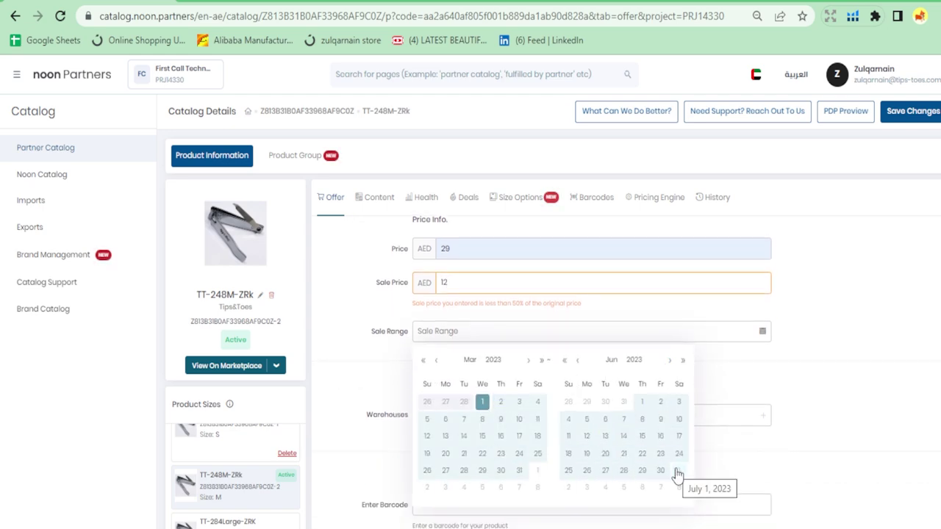
left_click(660, 471)
- Add the Tips&toes International - Dubai warehouse to the size M offer with a new stock of 1, keeping Same Day processing
scroll(370, 338, "down", 3)
scroll(441, 353, "up", 2)
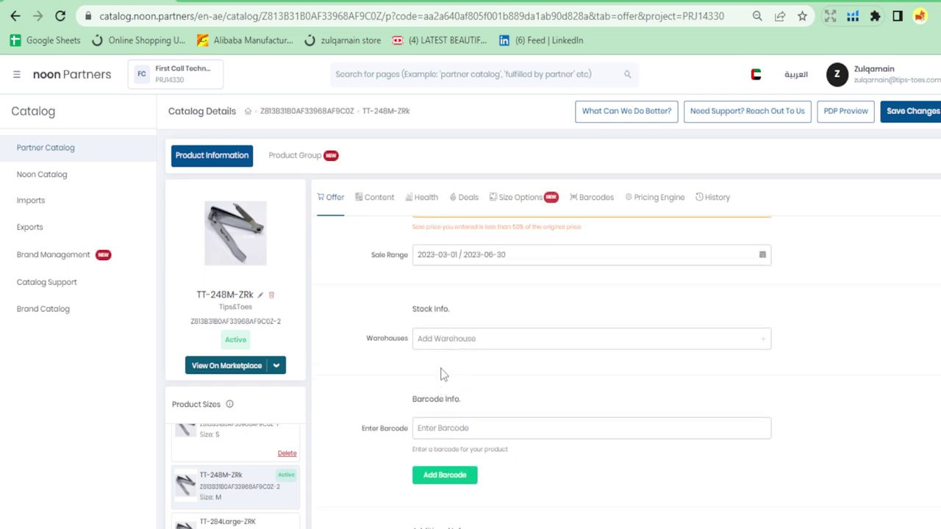
left_click(450, 348)
left_click(472, 369)
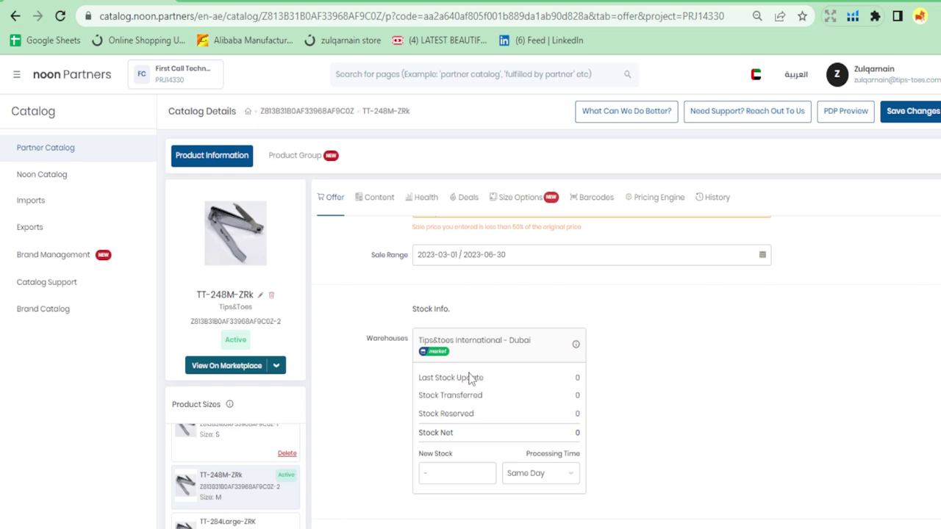
left_click(451, 474)
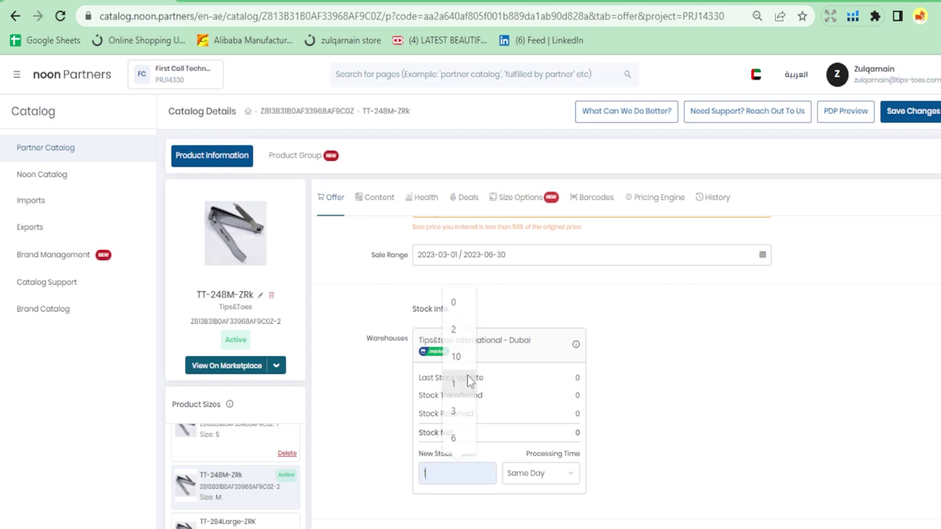
key("Tab")
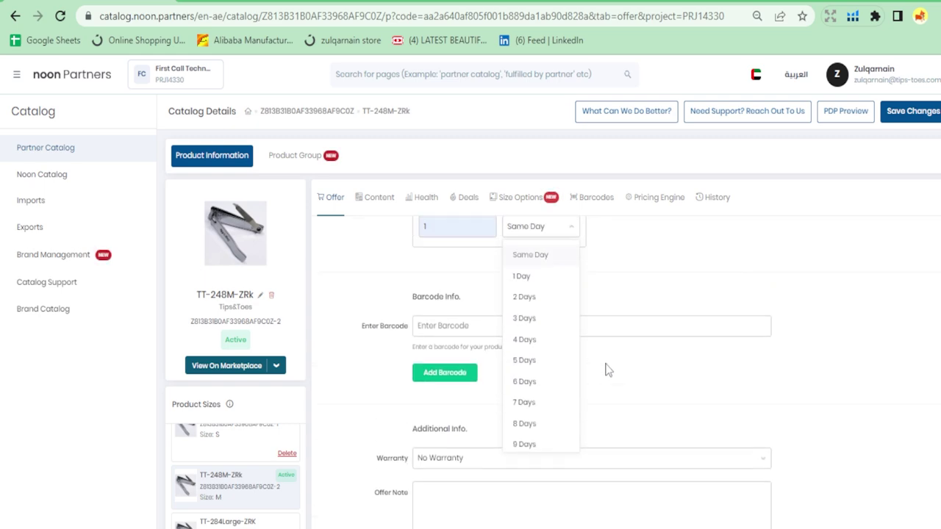
left_click(580, 363)
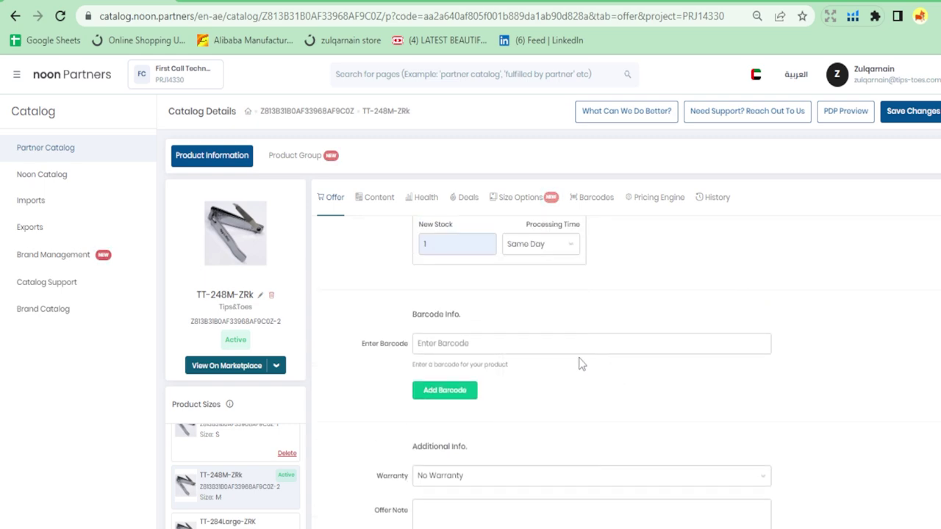
- Add the barcode TT284M to the size M offer
left_click(471, 343)
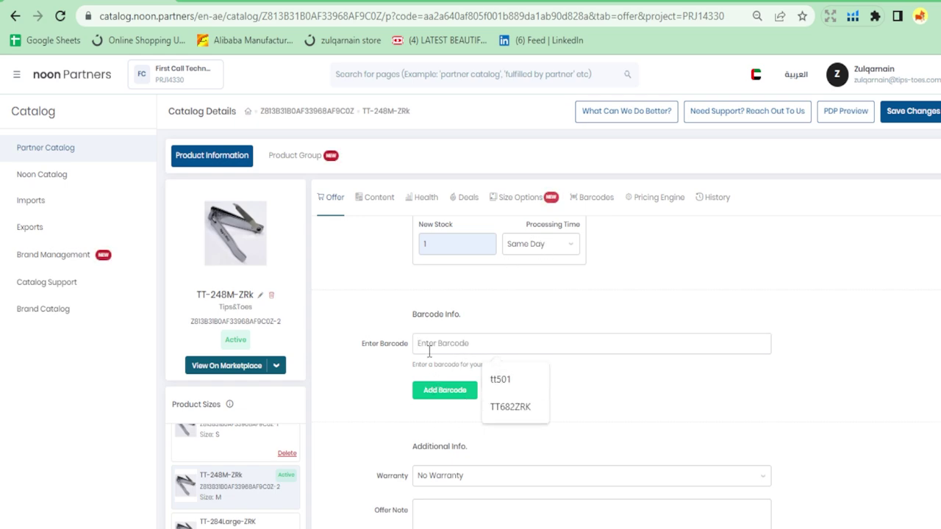
type("TT284M")
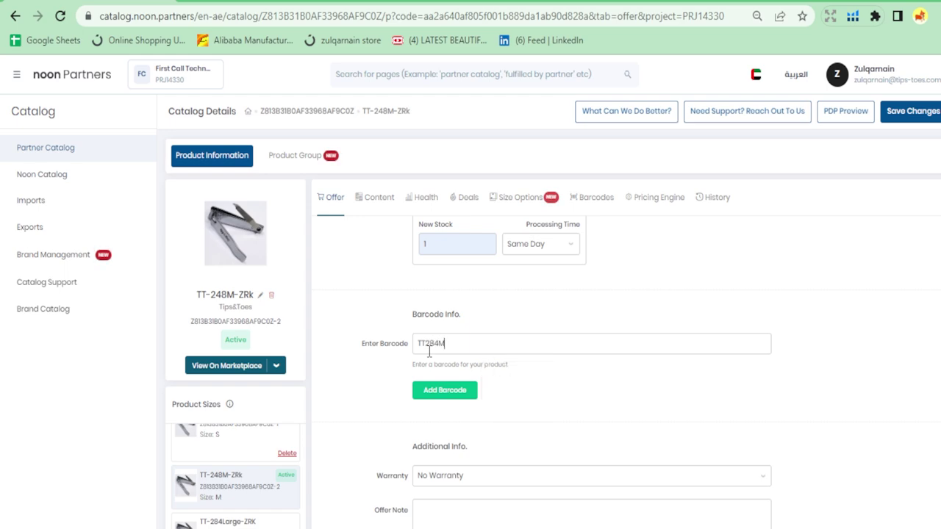
left_click(445, 391)
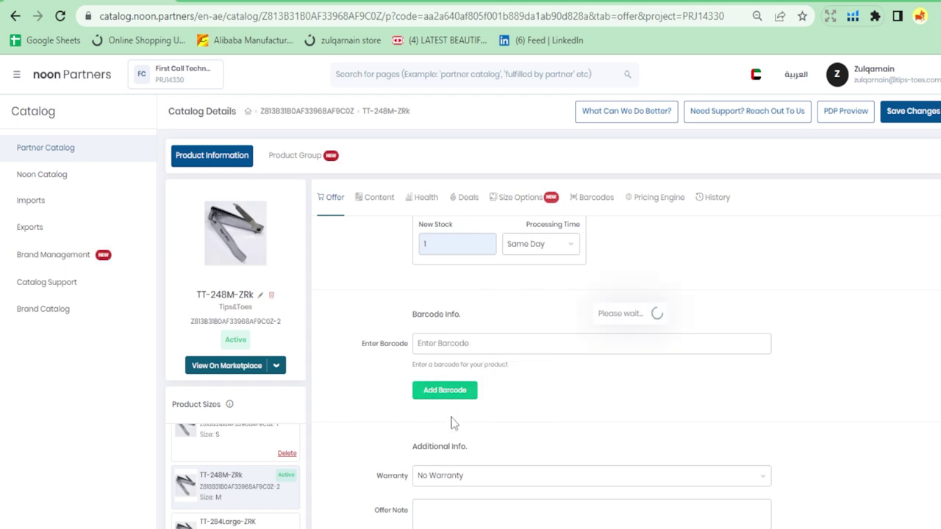
- Choose the 3 Month Warranty for TT-248M-ZRk and save the offer changes
scroll(452, 434, "down", 1)
left_click(463, 392)
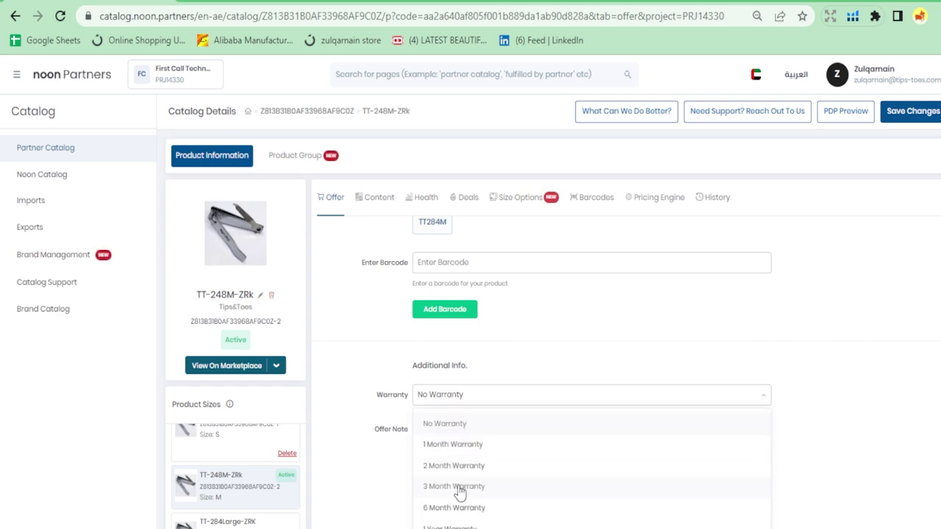
left_click(458, 486)
scroll(617, 316, "up", 4)
left_click(908, 118)
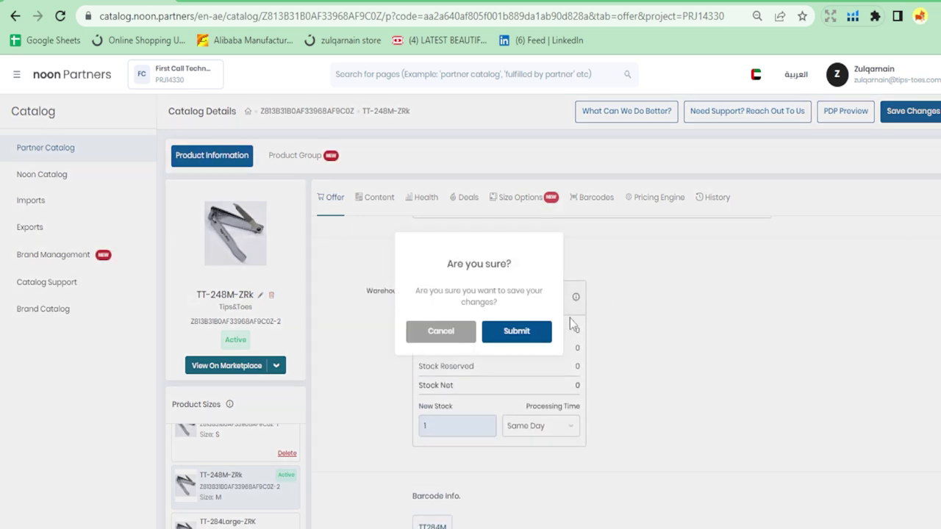
left_click(516, 332)
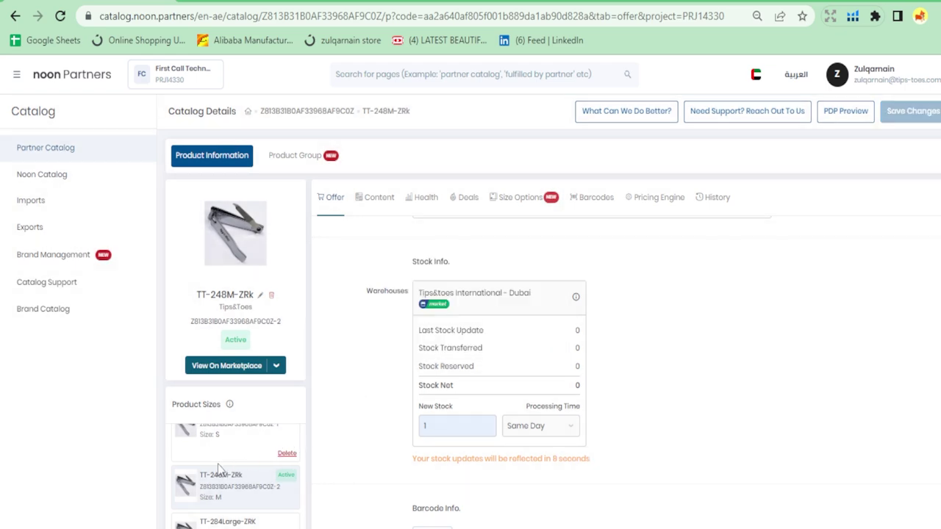
- Open the offer of size L, TT-284Large-ZRK, and set its price to AED 29
scroll(224, 461, "down", 2)
scroll(226, 457, "up", 3)
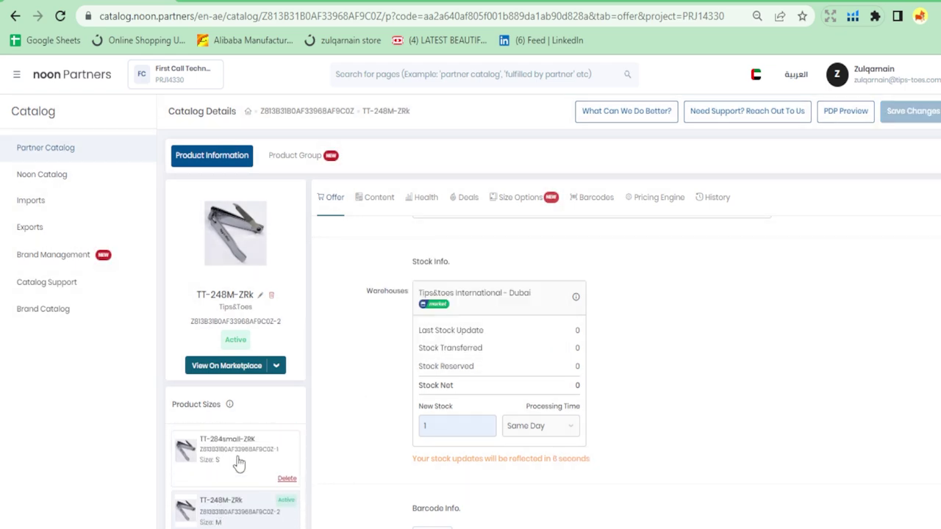
scroll(228, 507, "down", 2)
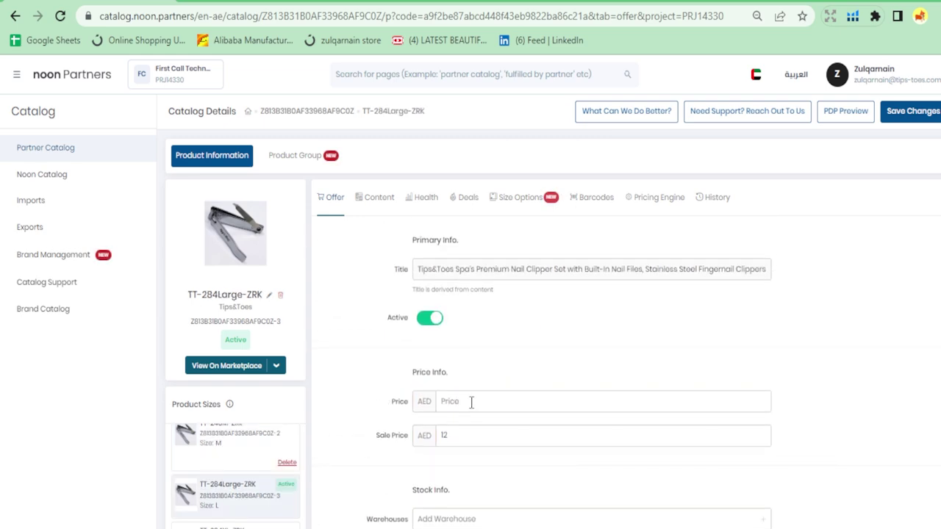
left_click(471, 403)
left_click(508, 371)
scroll(441, 430, "down", 1)
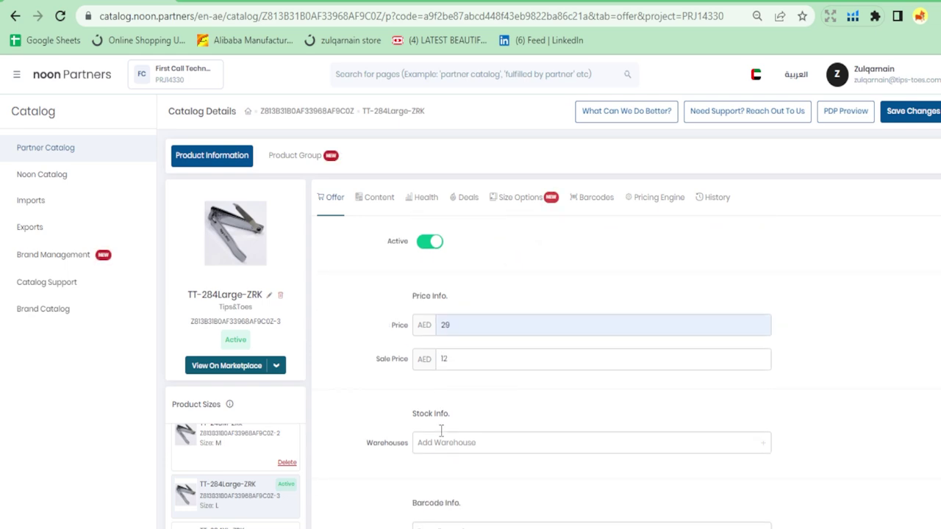
- Add the Tips&toes International - Dubai warehouse to the size L offer with a new stock of 3
left_click(445, 442)
left_click(447, 474)
scroll(474, 403, "down", 3)
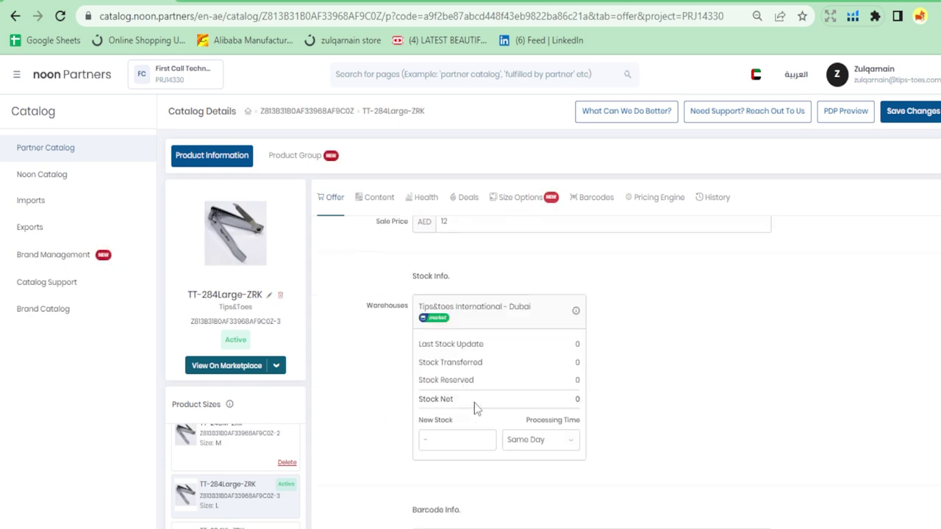
left_click(454, 348)
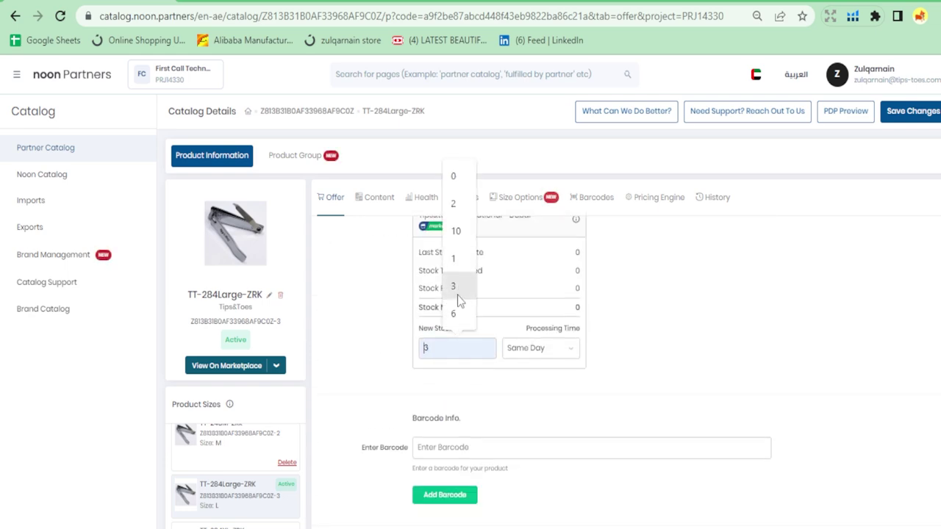
left_click(458, 294)
scroll(434, 437, "down", 2)
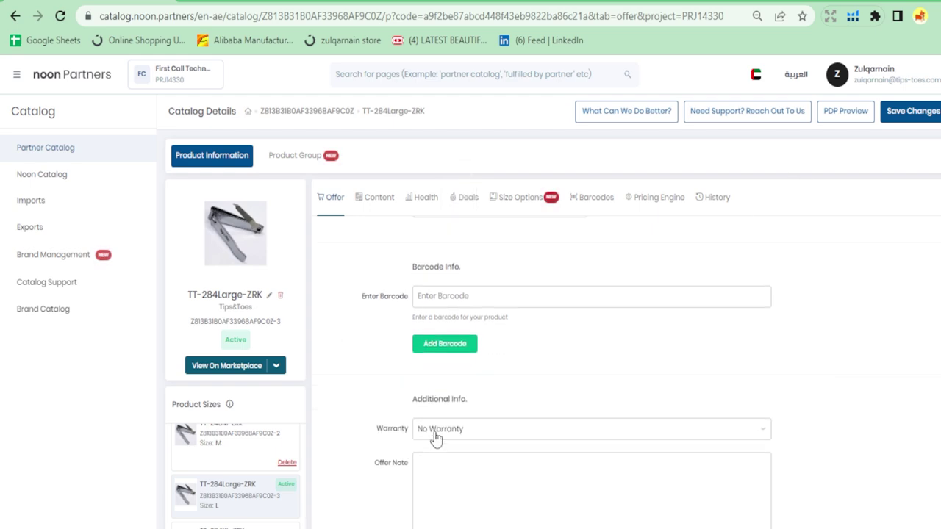
- Add the barcode TT284L to the size L offer
left_click(470, 294)
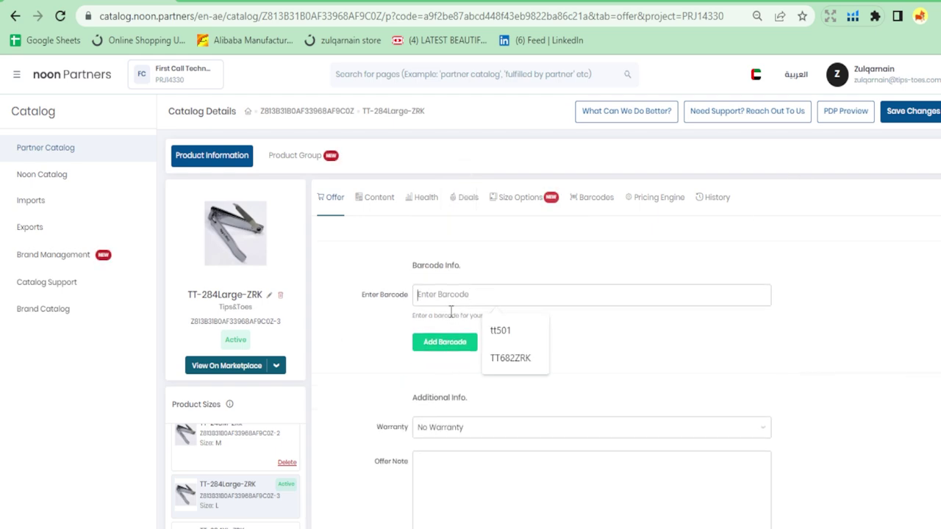
type("TT284L")
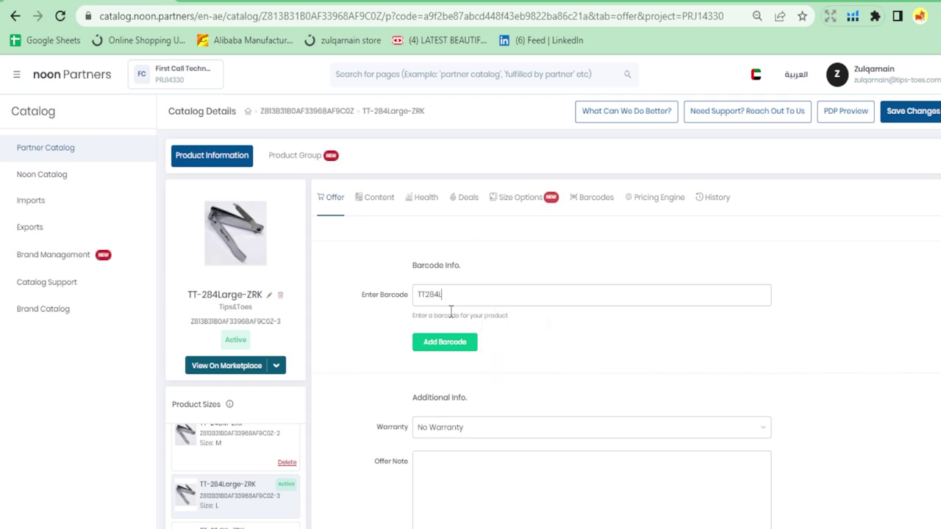
left_click(446, 341)
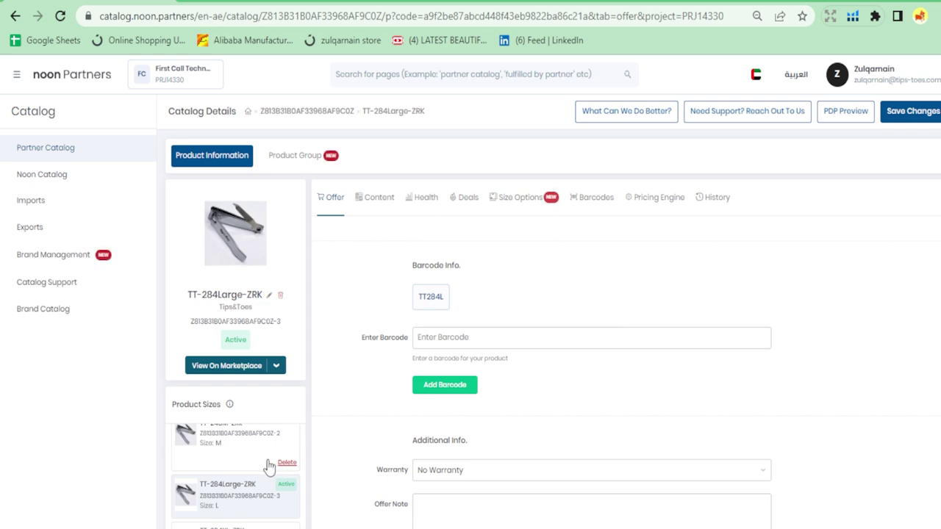
- Set the warranty of TT-284Large-ZRK to 3 Month Warranty and save the offer changes
scroll(531, 414, "down", 1)
left_click(493, 397)
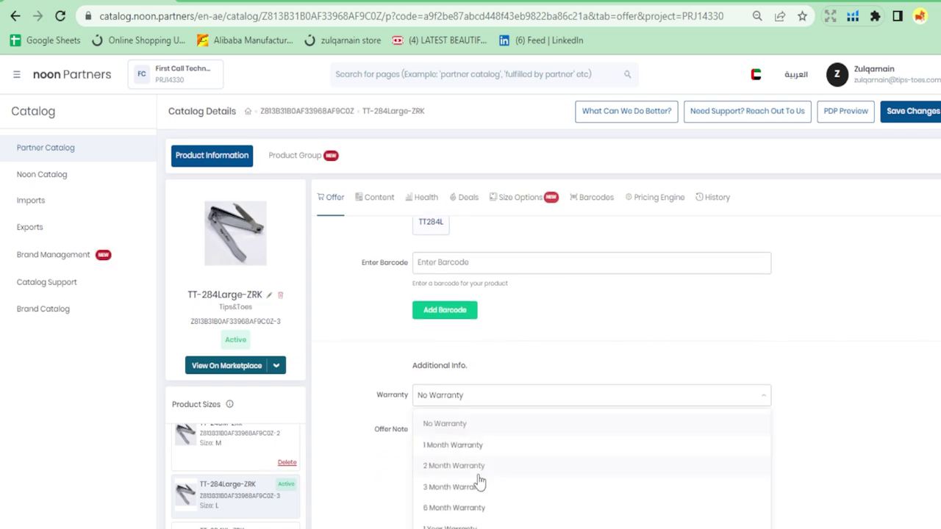
left_click(470, 466)
left_click(485, 397)
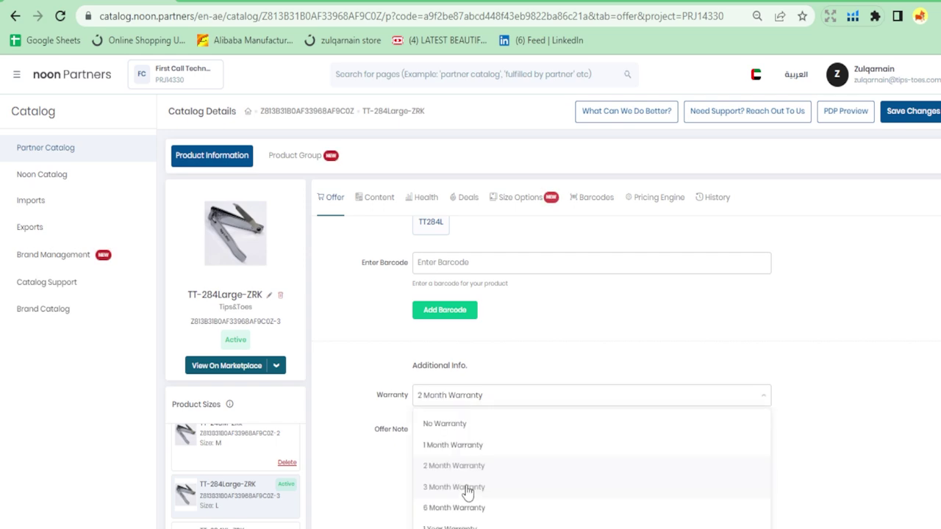
left_click(467, 492)
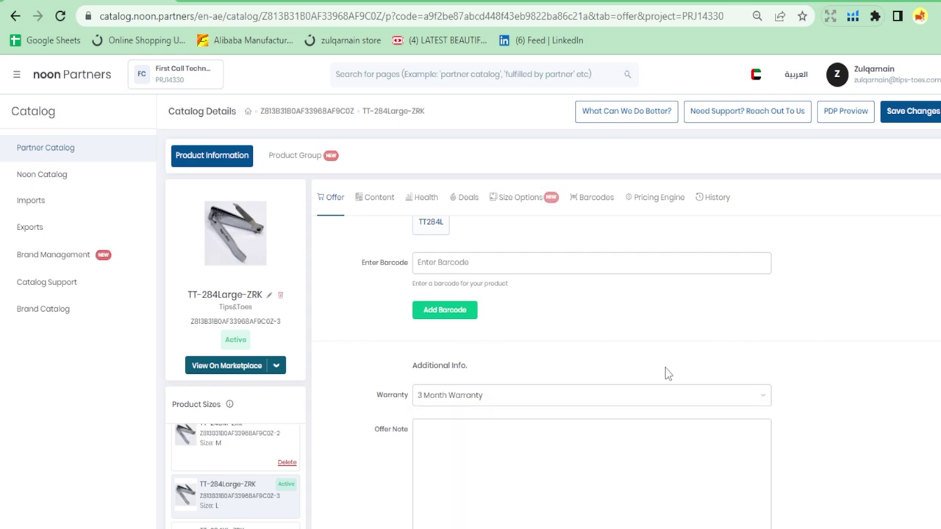
left_click(915, 111)
left_click(507, 331)
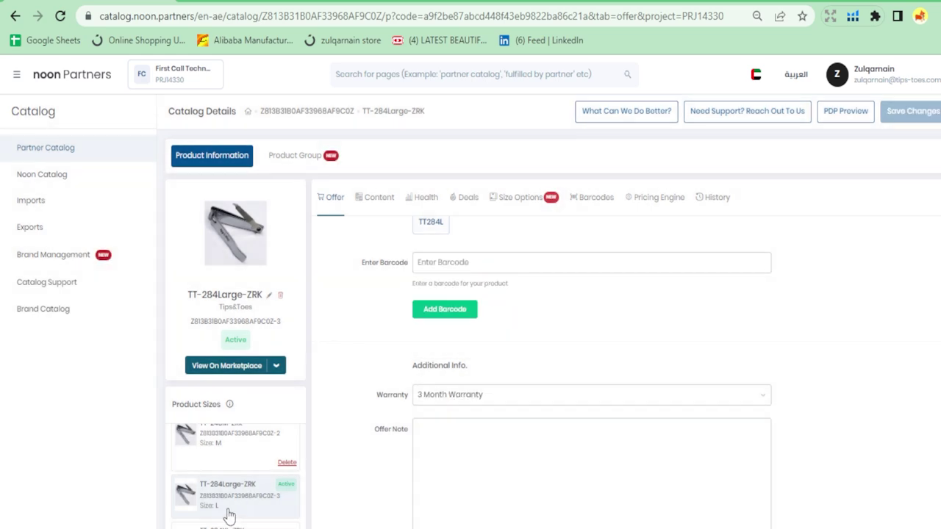
- Open the offer of size XL, TT-284XL-ZRK, and enter a price of AED 29
scroll(229, 500, "down", 1)
left_click(225, 514)
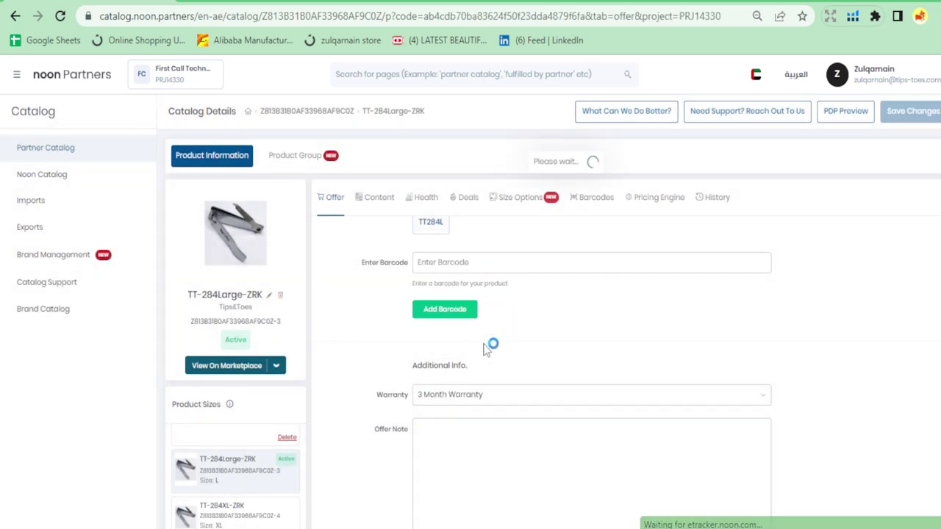
scroll(478, 341, "up", 5)
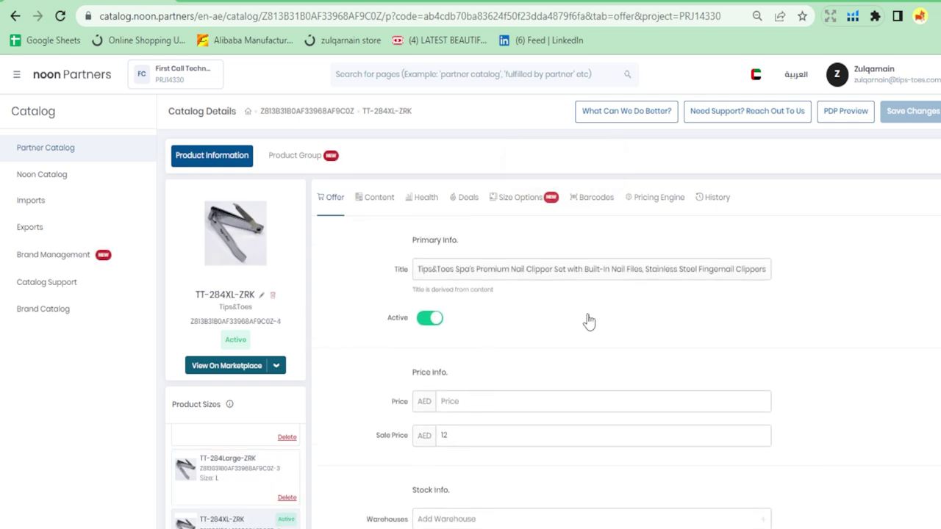
left_click(466, 403)
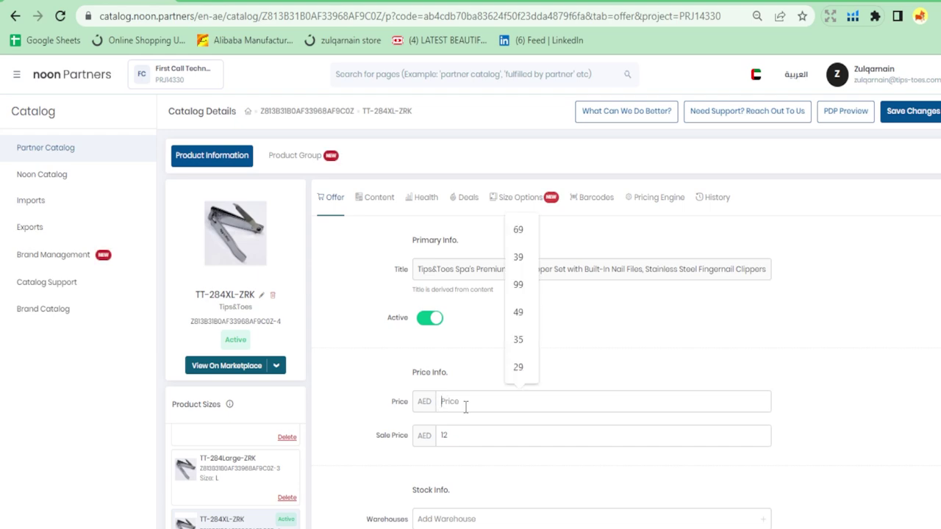
left_click(535, 370)
- Enter a new stock of 3 for the Dubai warehouse in the size L offer and check its barcode, warranty and price
scroll(460, 416, "down", 3)
left_click(447, 424)
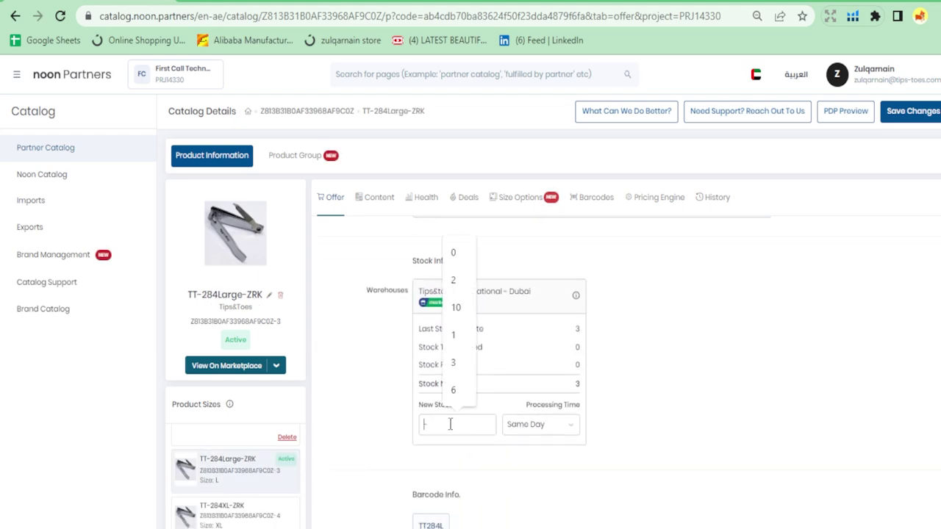
left_click(457, 362)
scroll(502, 432, "down", 3)
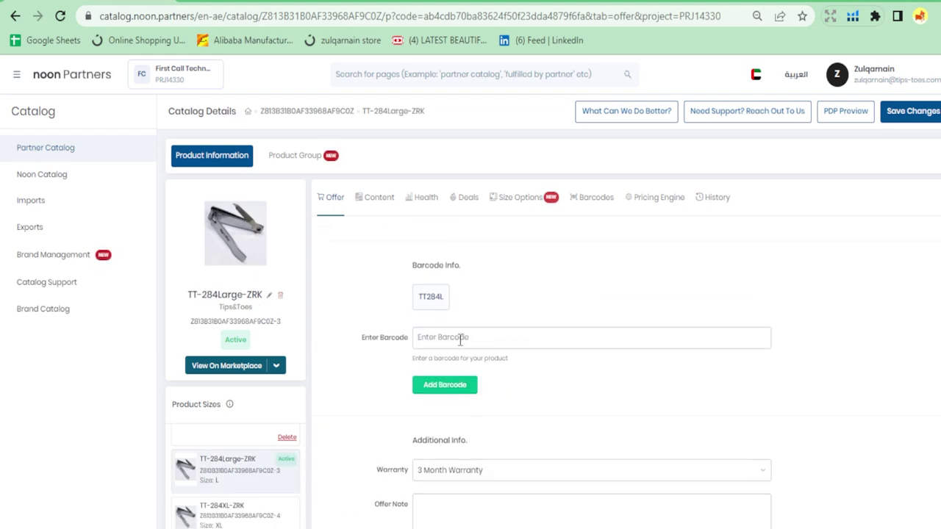
left_click(418, 337)
scroll(252, 498, "down", 1)
scroll(252, 498, "down", 1)
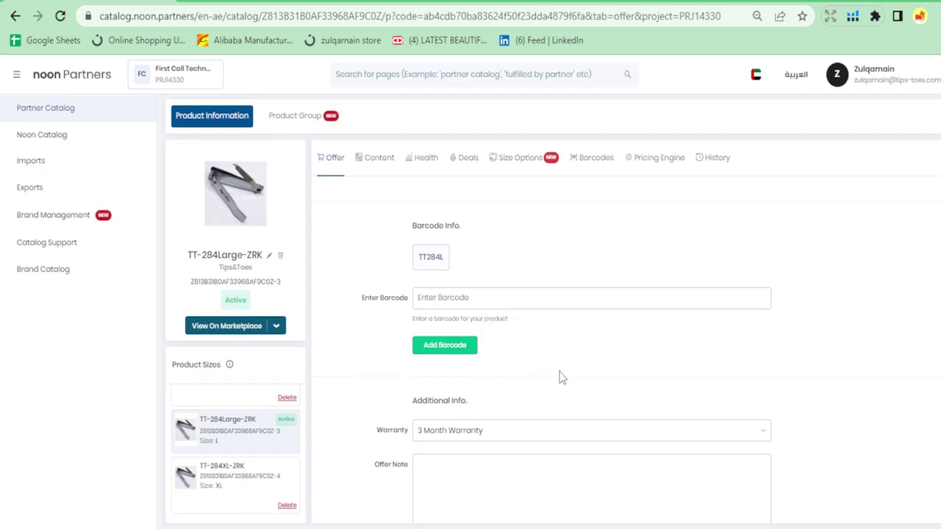
scroll(287, 464, "up", 2)
scroll(527, 325, "up", 8)
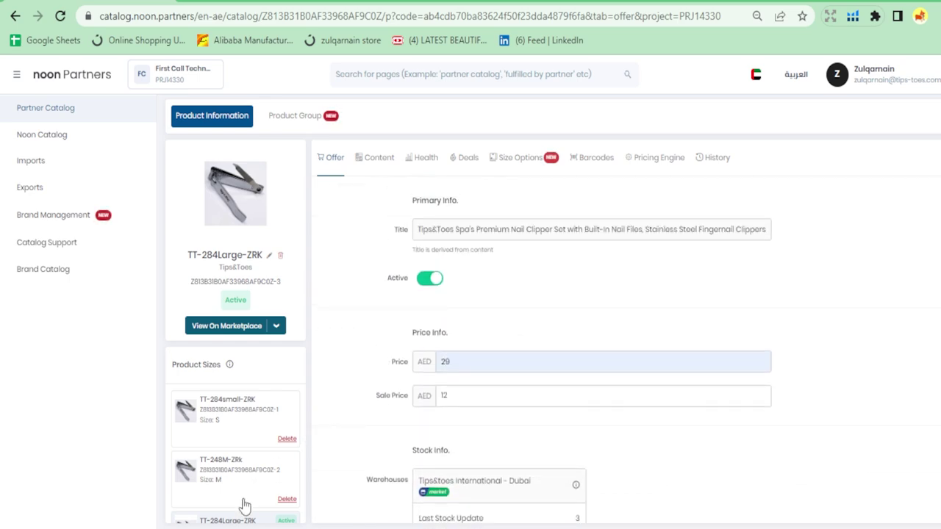
- Return to the TT-284XL-ZRK offer among the product sizes and set its price to AED 29
scroll(244, 504, "down", 2)
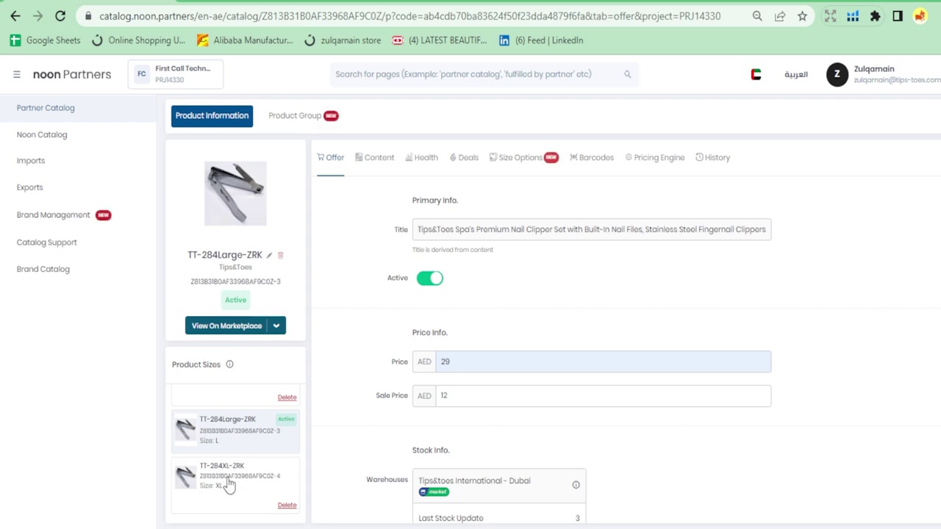
left_click(239, 438)
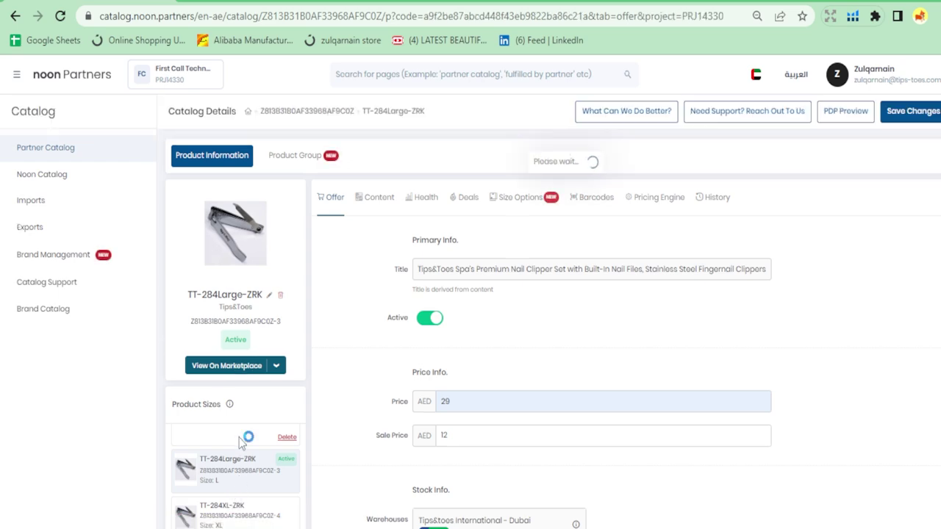
left_click(231, 500)
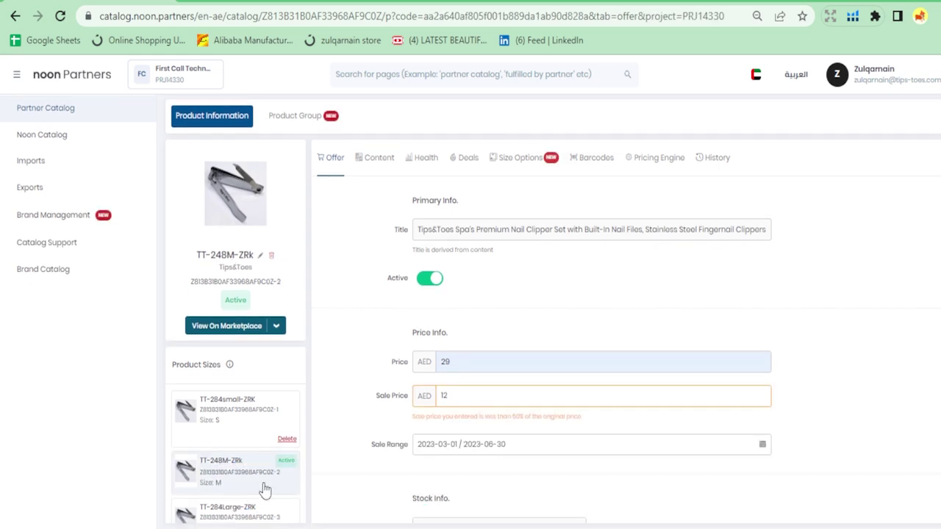
scroll(250, 487, "down", 2)
left_click(250, 485)
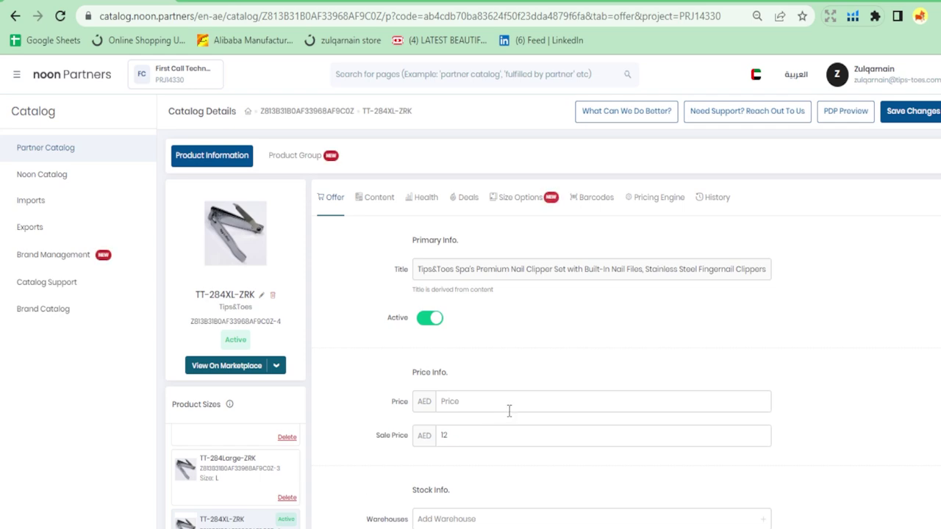
scroll(499, 420, "down", 2)
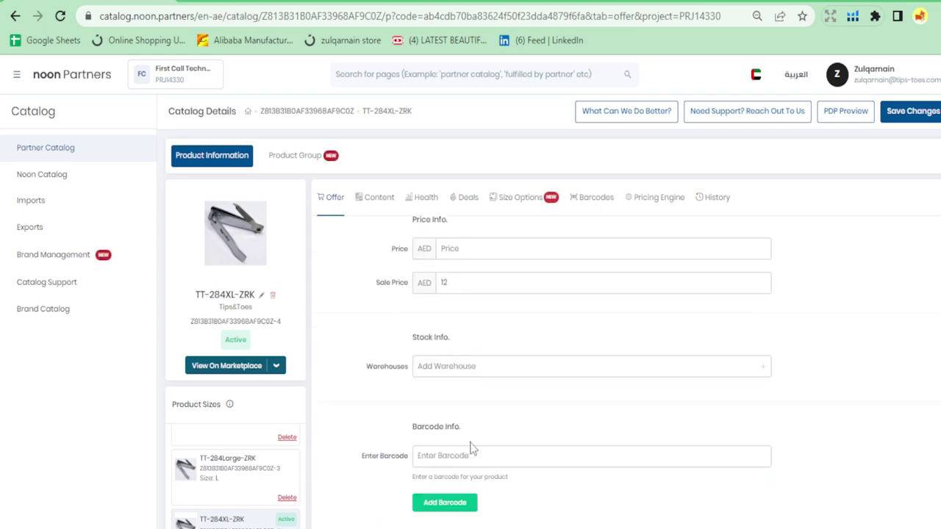
scroll(538, 409, "up", 2)
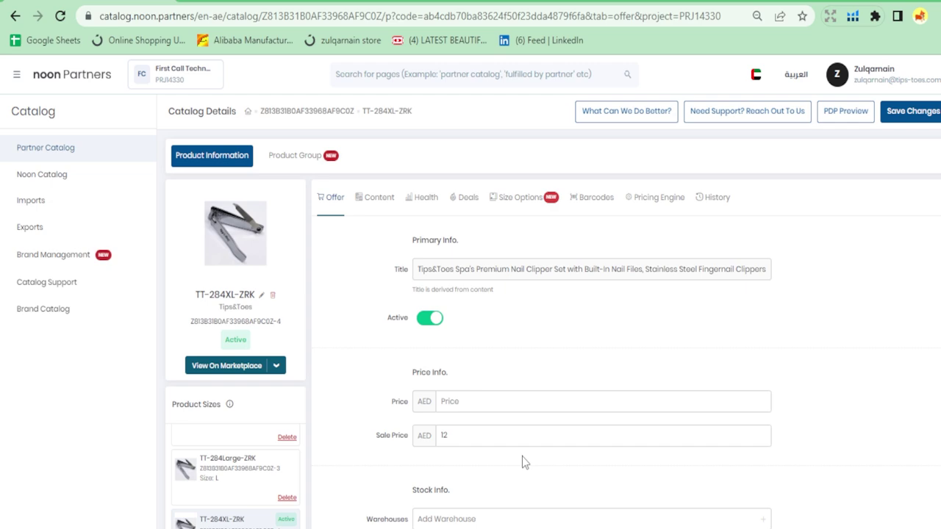
scroll(519, 468, "down", 5)
scroll(516, 455, "up", 4)
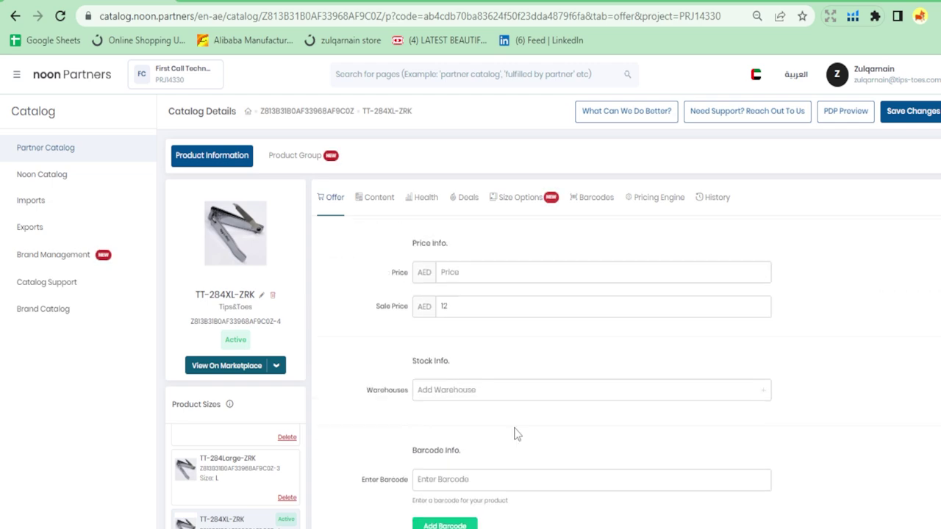
left_click(458, 362)
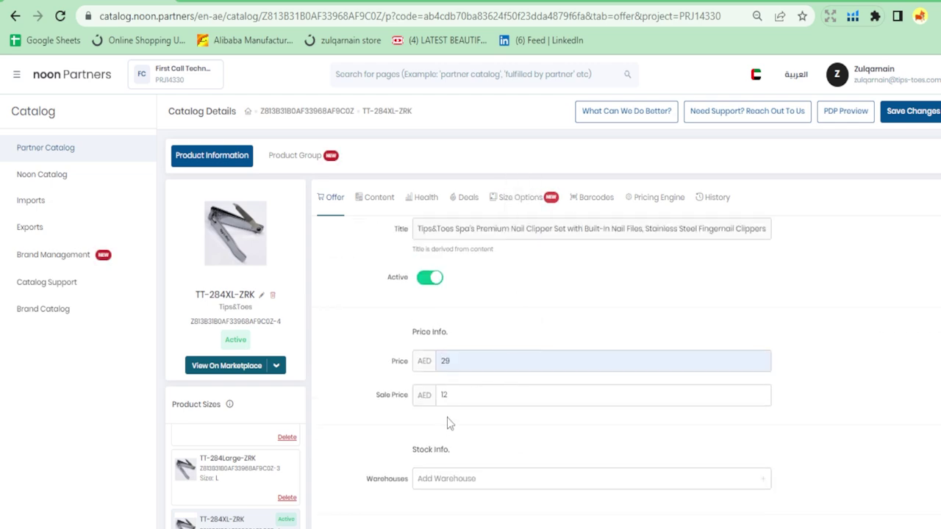
- Set the size XL sale price to AED 12 with a sale range from 2023-03-01 to 2023-06-23
left_click(447, 394)
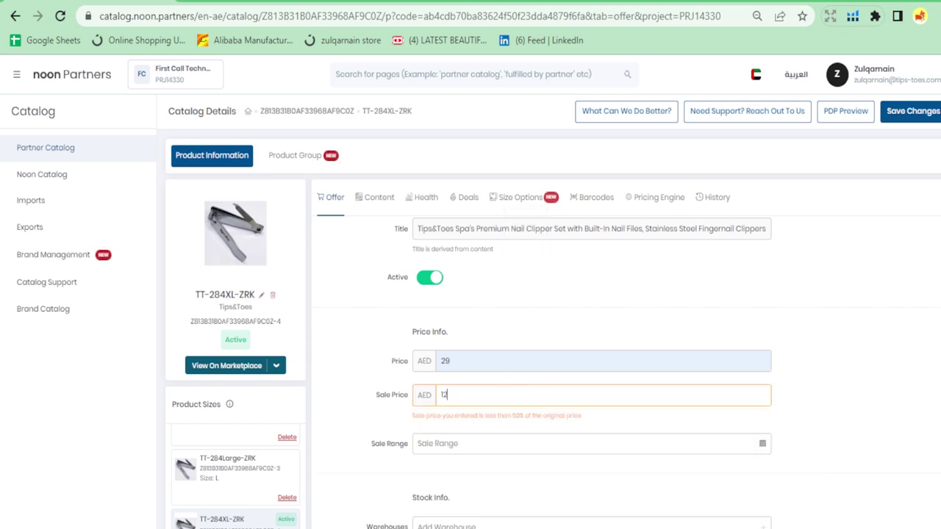
left_click(460, 446)
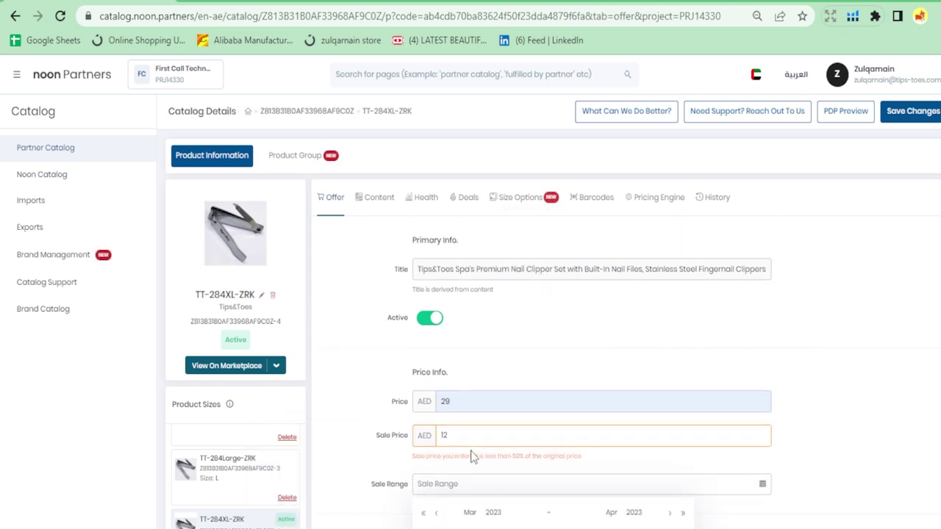
scroll(474, 451, "down", 3)
left_click(482, 326)
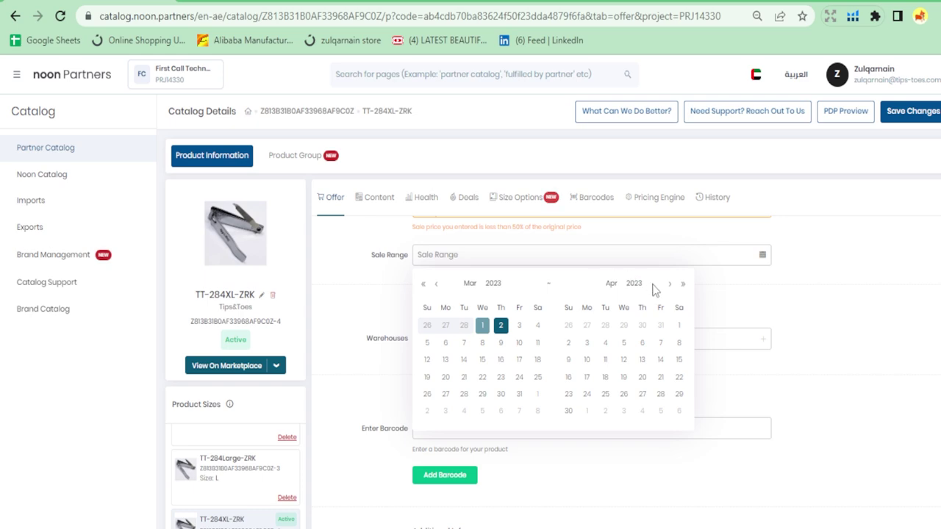
left_click(669, 283)
left_click(670, 284)
left_click(660, 378)
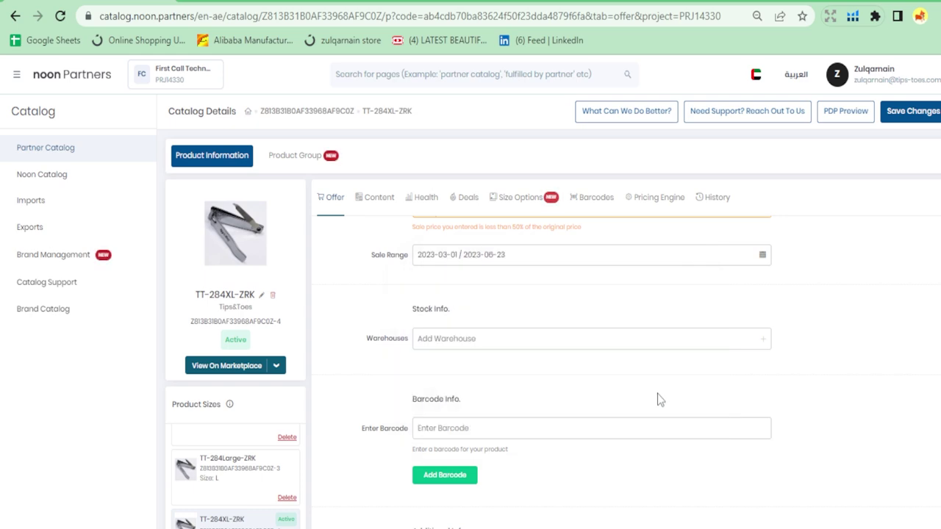
- Add the Tips&toes International - Dubai warehouse to the size XL offer with a new stock of 3
left_click(441, 339)
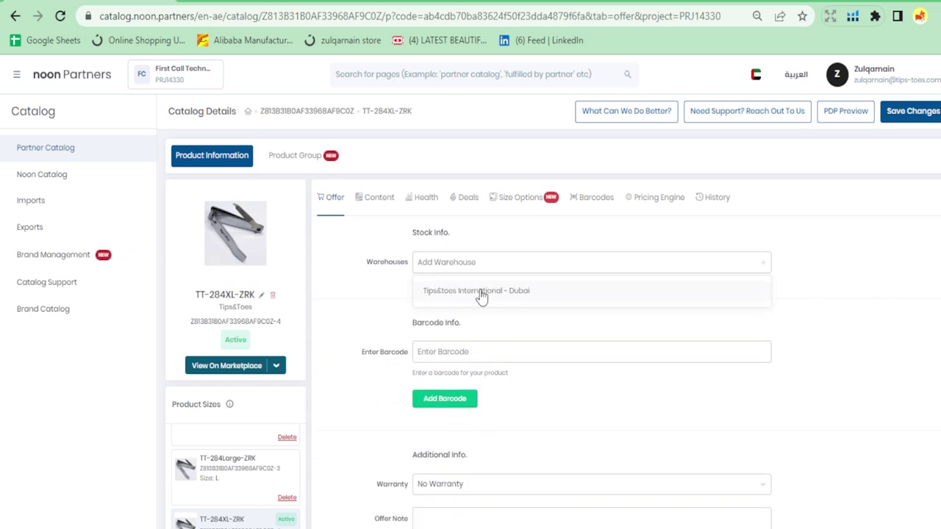
left_click(479, 292)
left_click(445, 391)
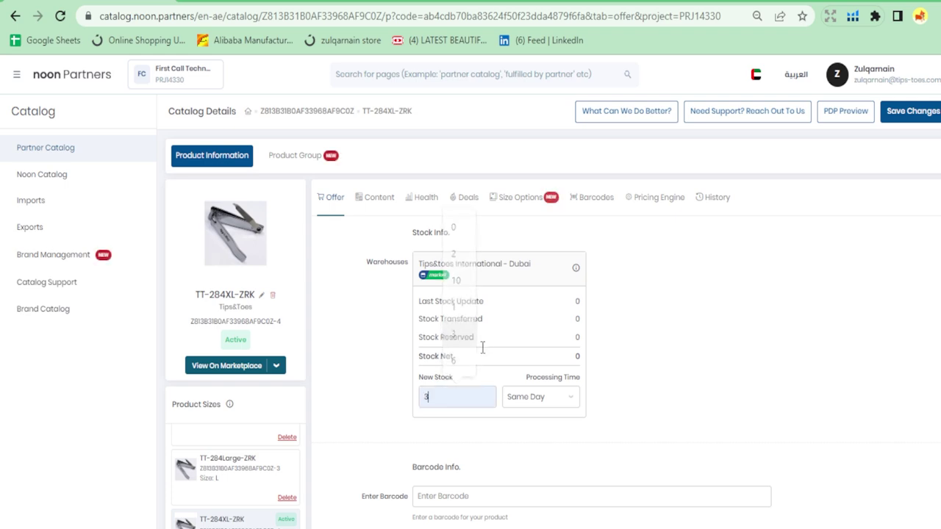
left_click(474, 350)
- Add the barcode TT284XL to the size XL offer
scroll(504, 431, "down", 3)
left_click(475, 268)
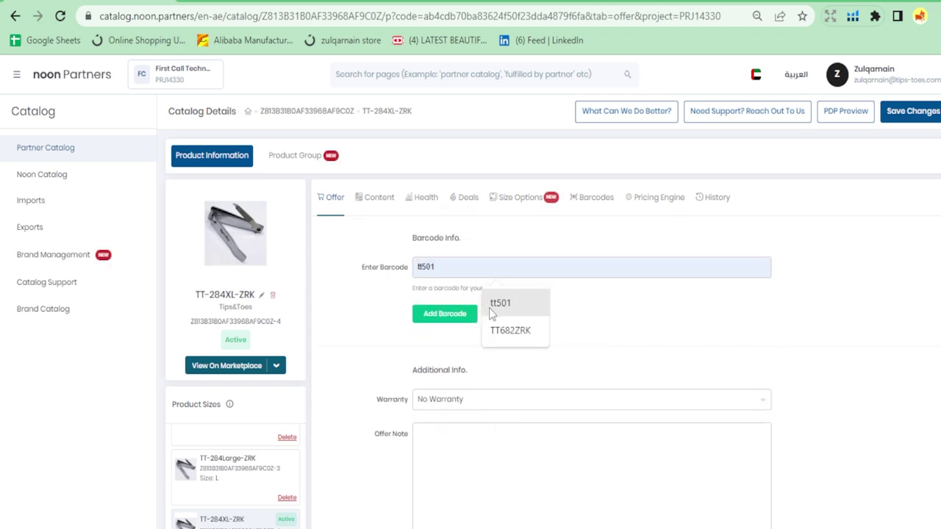
type("TT")
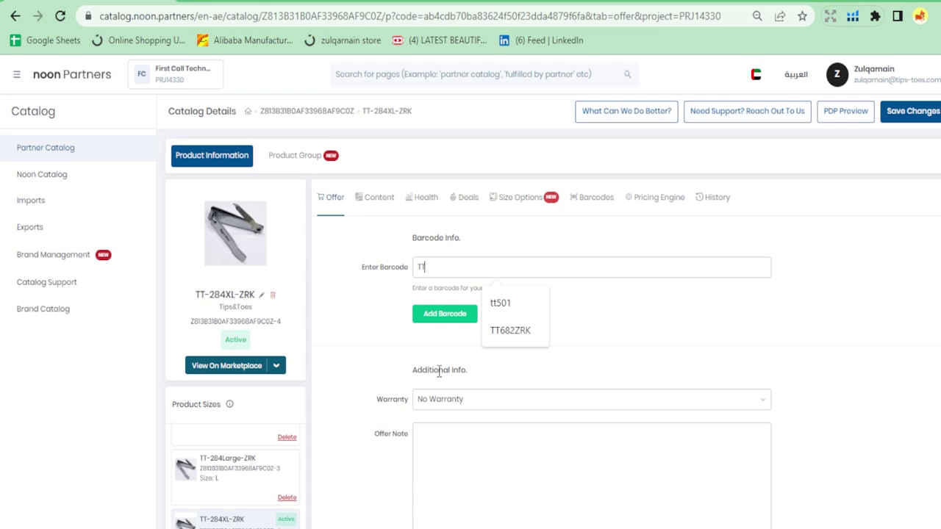
type("284XL")
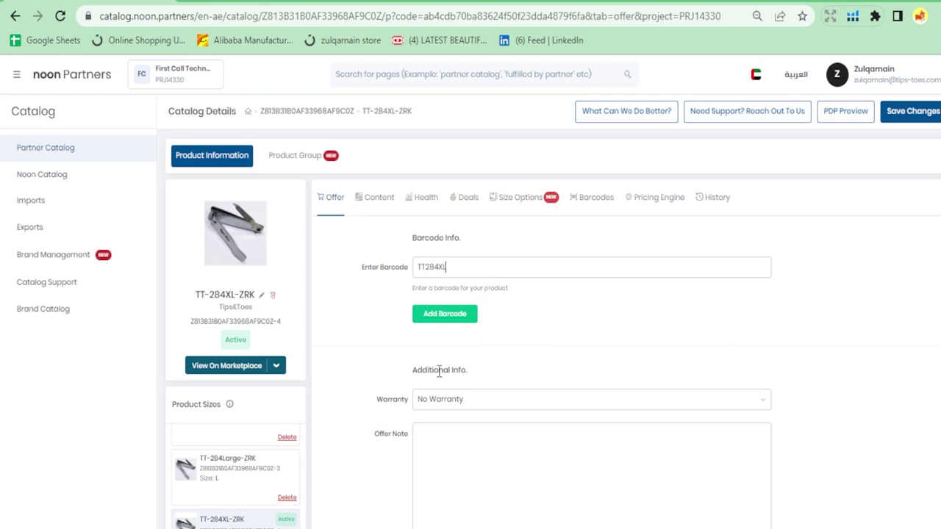
left_click(445, 313)
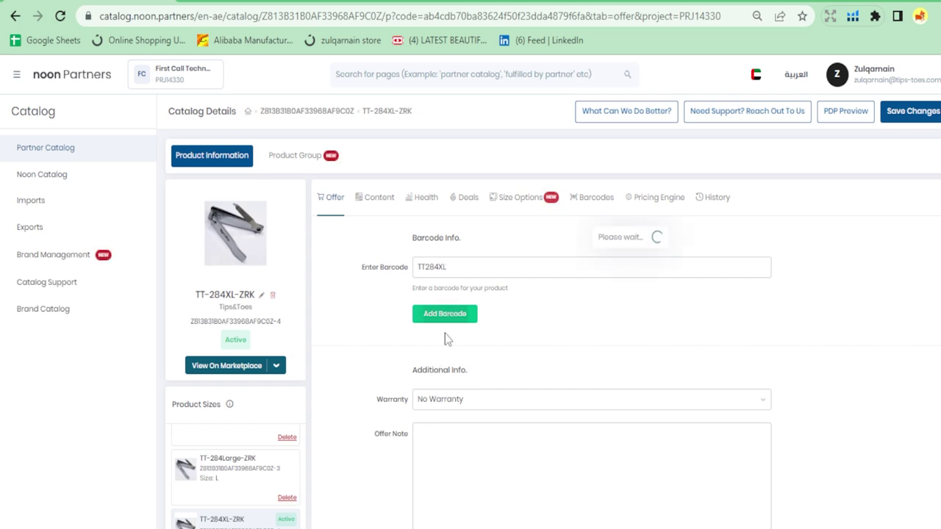
- Set the warranty of TT-284XL-ZRK to 3 Month Warranty and save the offer changes
left_click(448, 400)
left_click(451, 490)
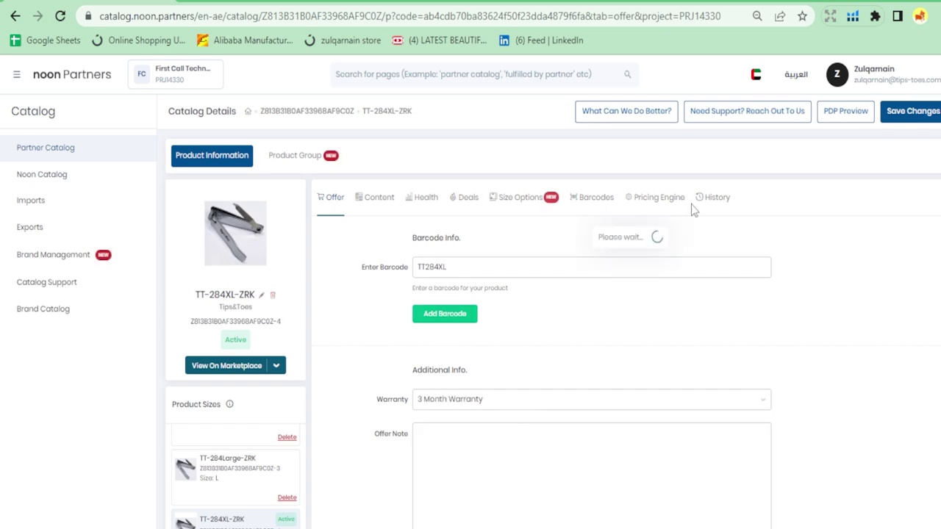
left_click(912, 111)
left_click(546, 339)
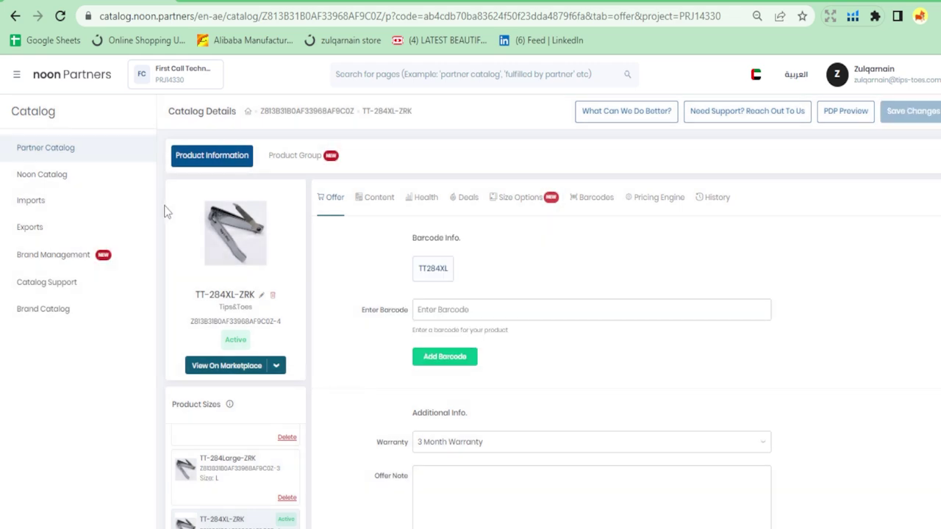
- Search the partner catalog for TT-284 and check the prices, stock and live status of the size variants
left_click(88, 157)
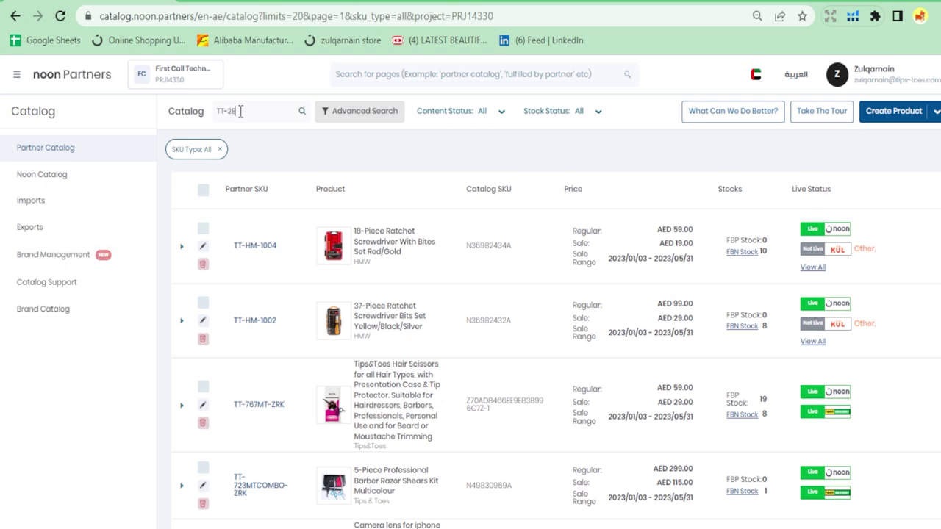
key("Return")
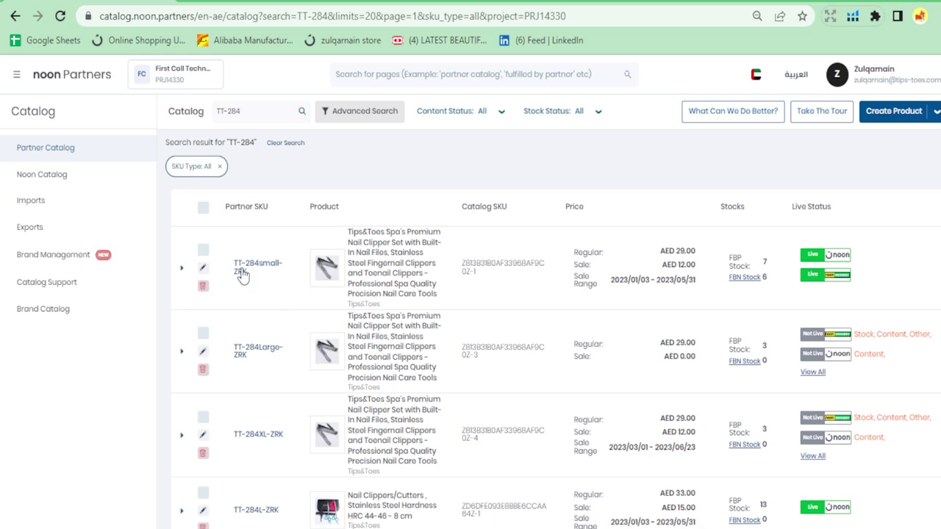
scroll(272, 403, "down", 3)
scroll(271, 368, "up", 3)
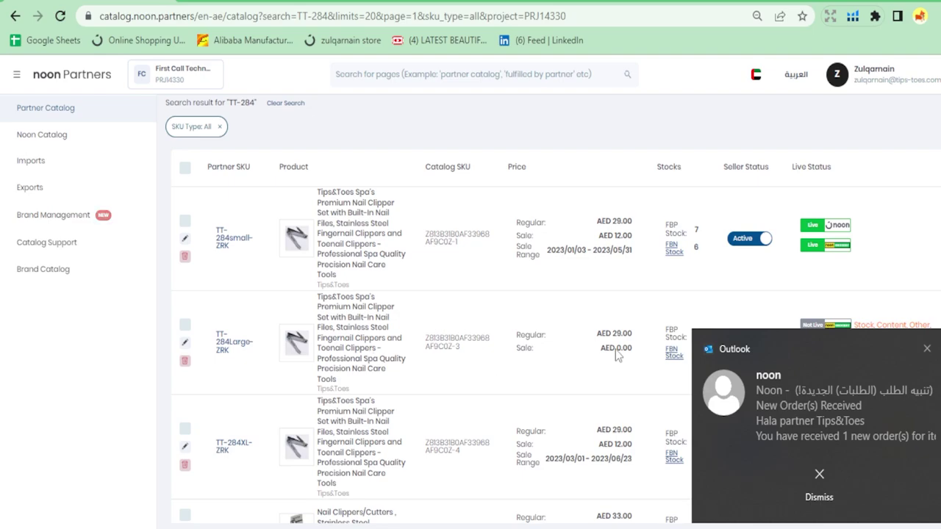
left_click(926, 348)
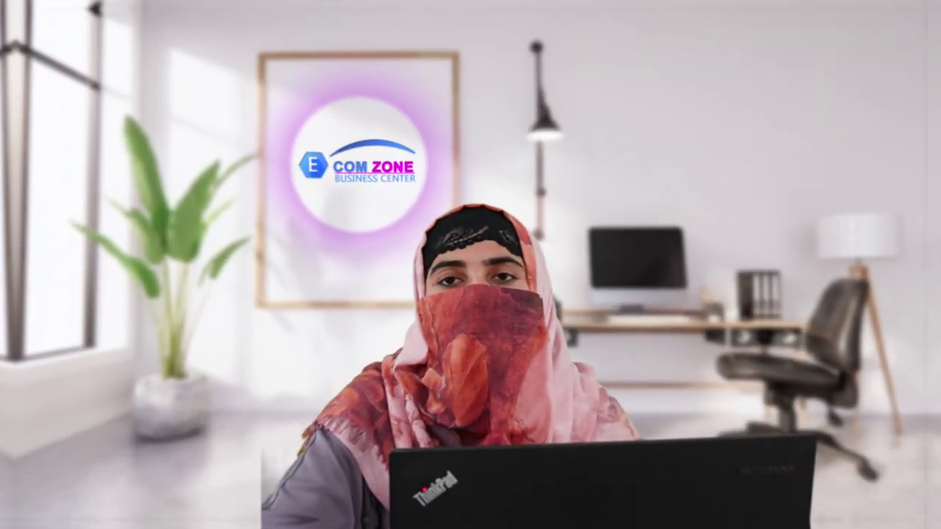